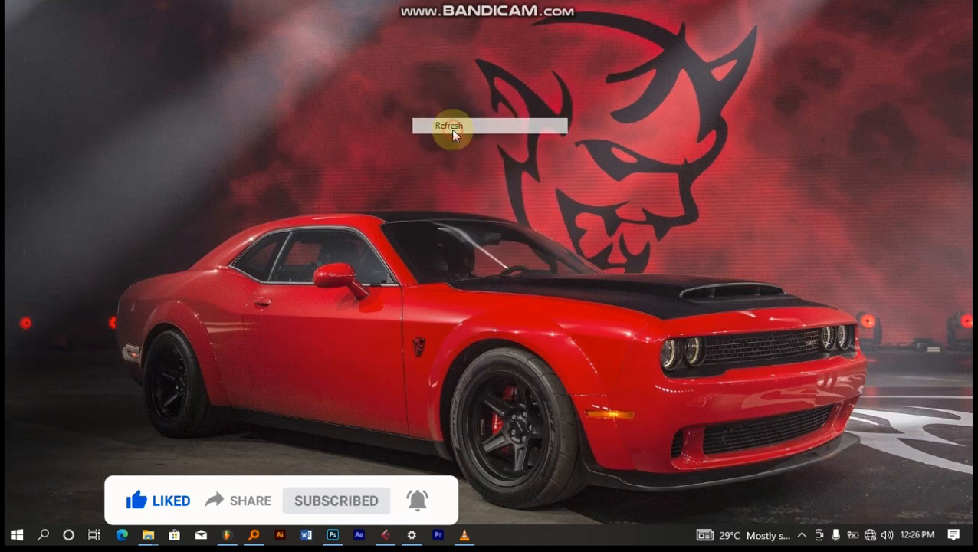
pyautogui.rightClick(382, 26)
pyautogui.click(432, 69)
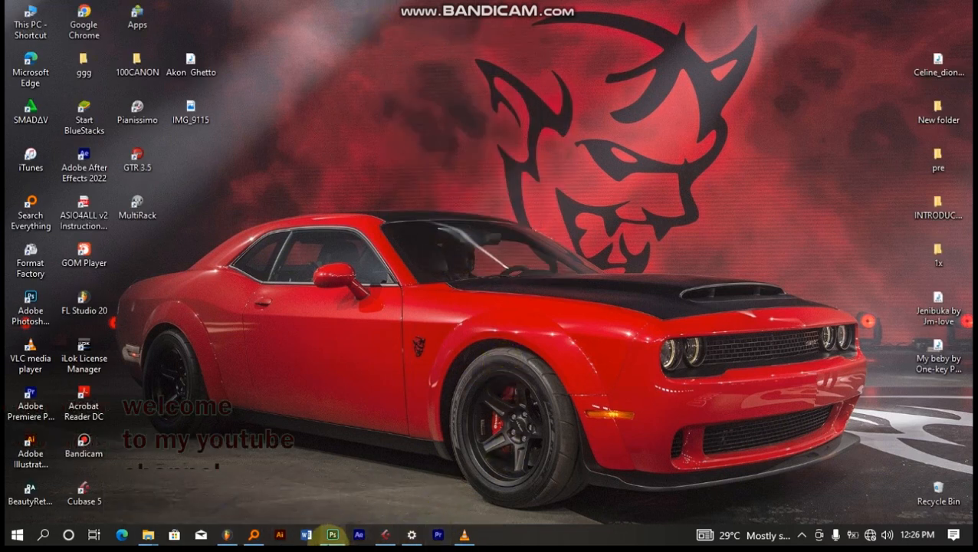
# Switch to Photoshop, open the IMG_9115 photo from the Desktop folder, and collapse the Layers panel.
pyautogui.moveTo(333, 534)
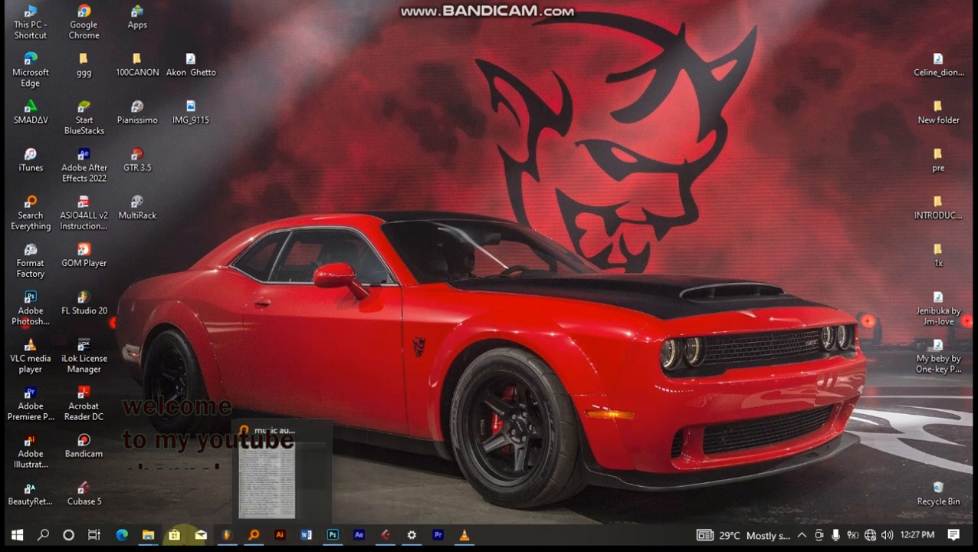
pyautogui.click(336, 541)
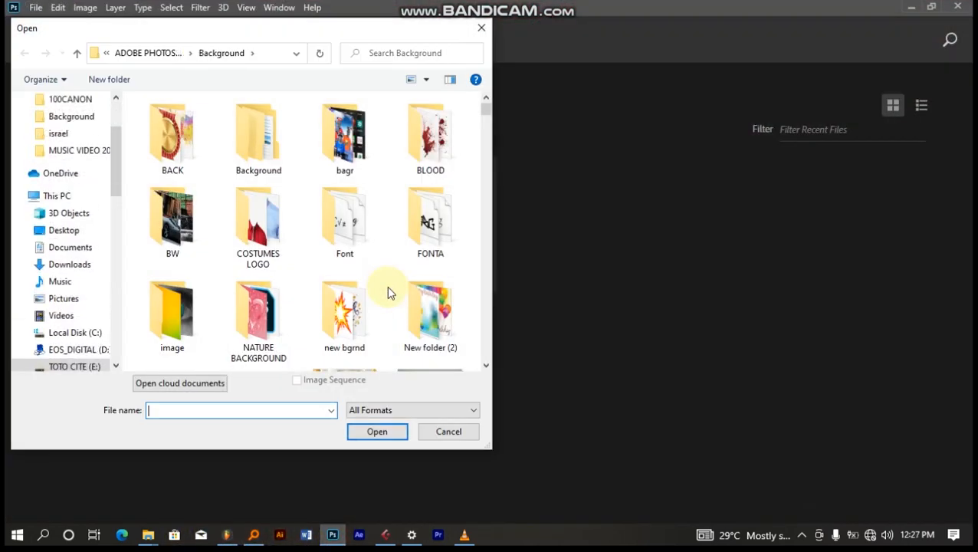
pyautogui.scroll(-5, 386, 299)
pyautogui.scroll(-10, 385, 307)
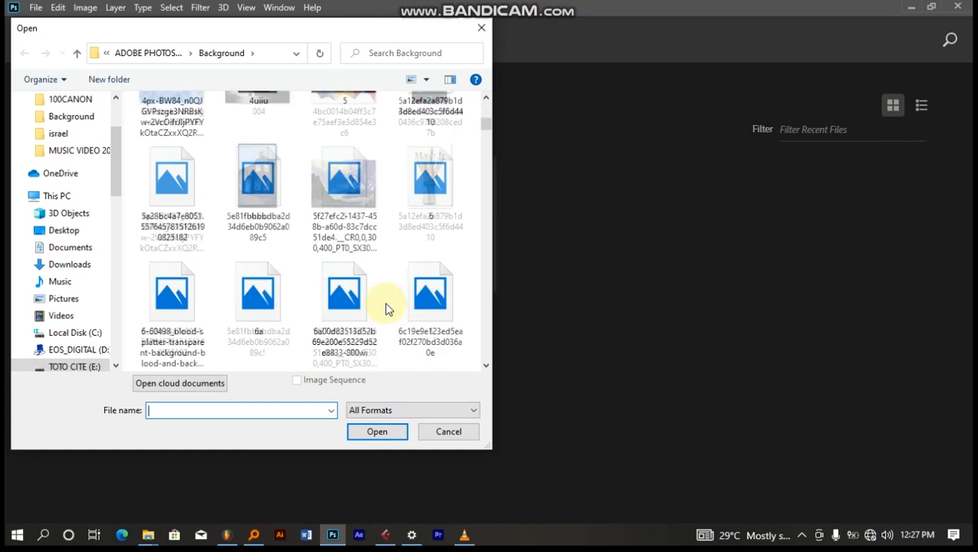
pyautogui.scroll(2, 386, 294)
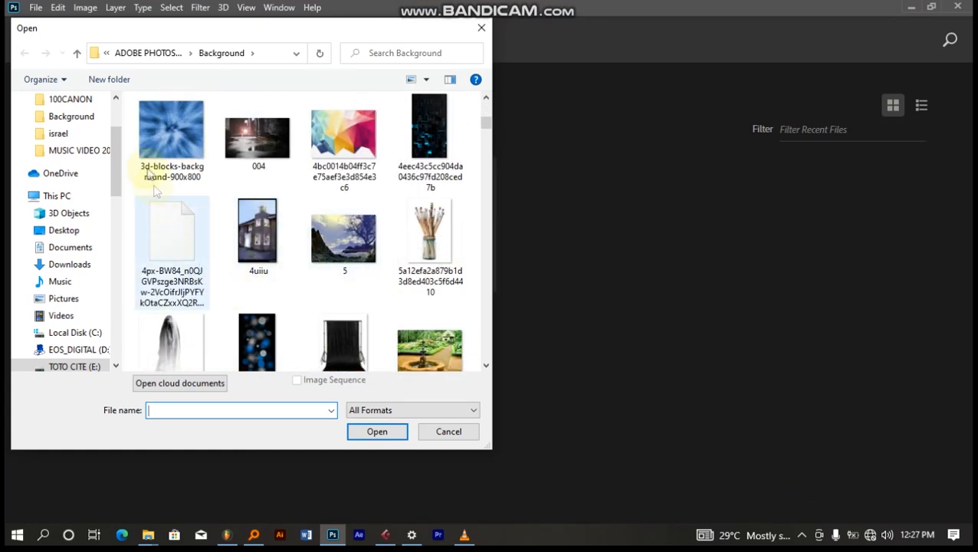
pyautogui.scroll(2, 67, 127)
pyautogui.click(64, 128)
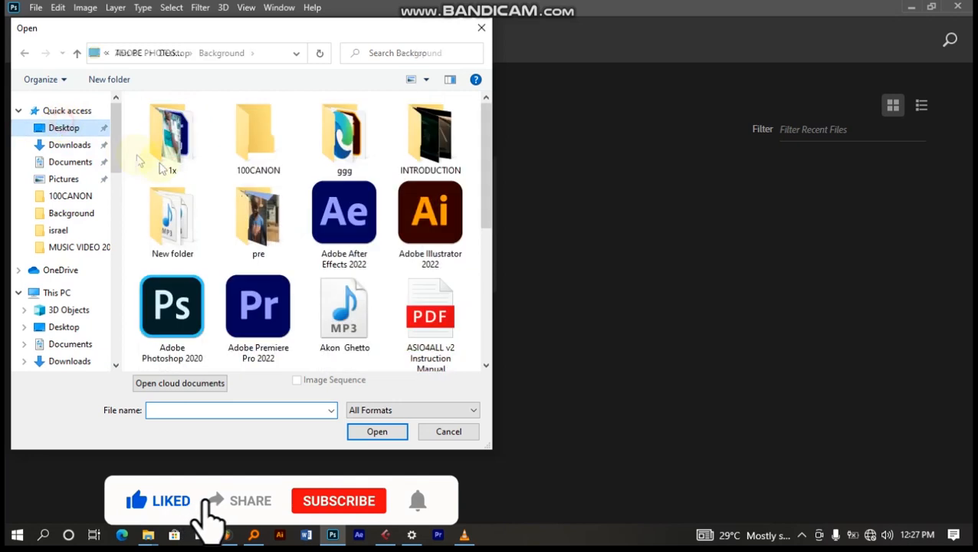
pyautogui.scroll(-5, 306, 223)
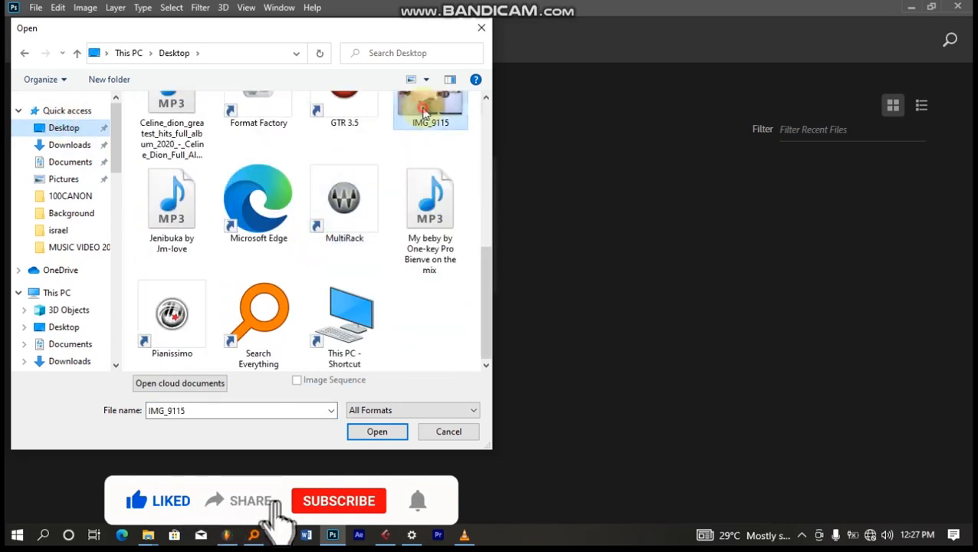
pyautogui.doubleClick(428, 107)
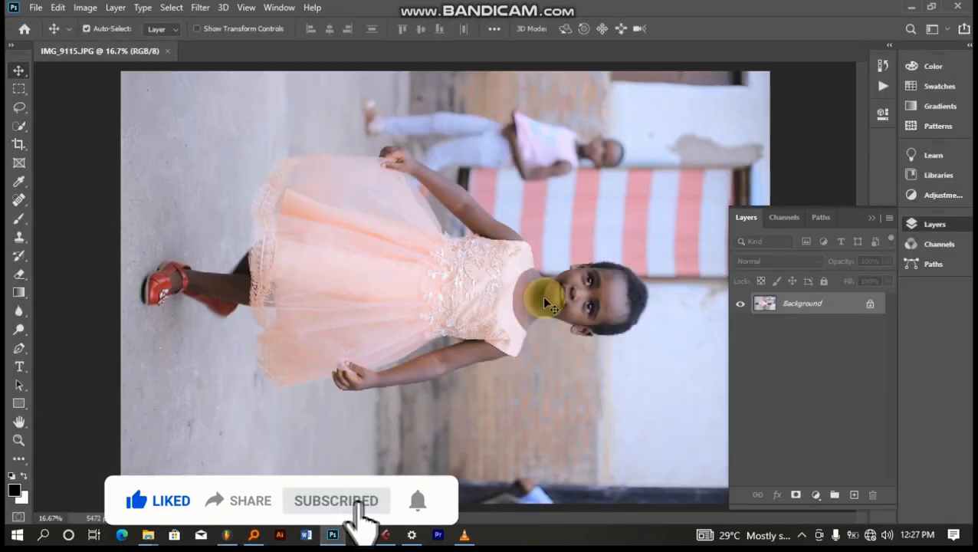
pyautogui.click(872, 218)
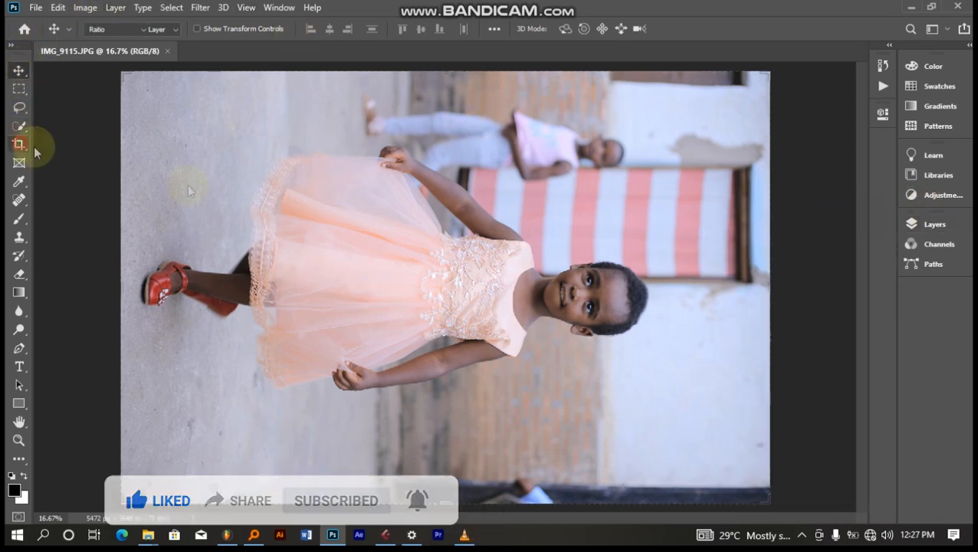
# Rotate the sideways photo about 90° with the Crop tool so the girl stands upright.
pyautogui.click(19, 143)
pyautogui.click(111, 71)
pyautogui.moveTo(94, 125); pyautogui.dragTo(311, 488)
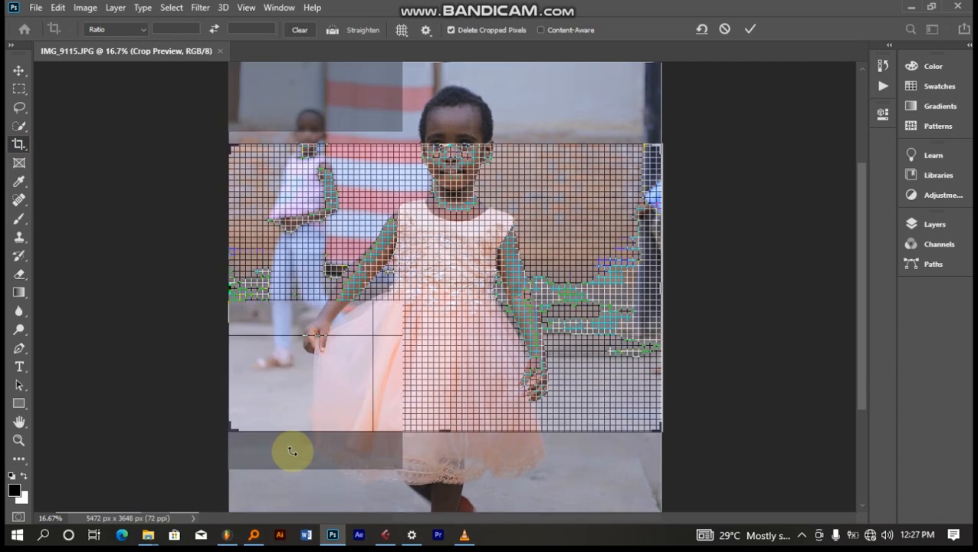
# Extend the crop frame to the photo's full height, about 3649 by 5472 px, and apply the crop.
pyautogui.moveTo(453, 148); pyautogui.dragTo(448, 101)
pyautogui.scroll(-6, 414, 352)
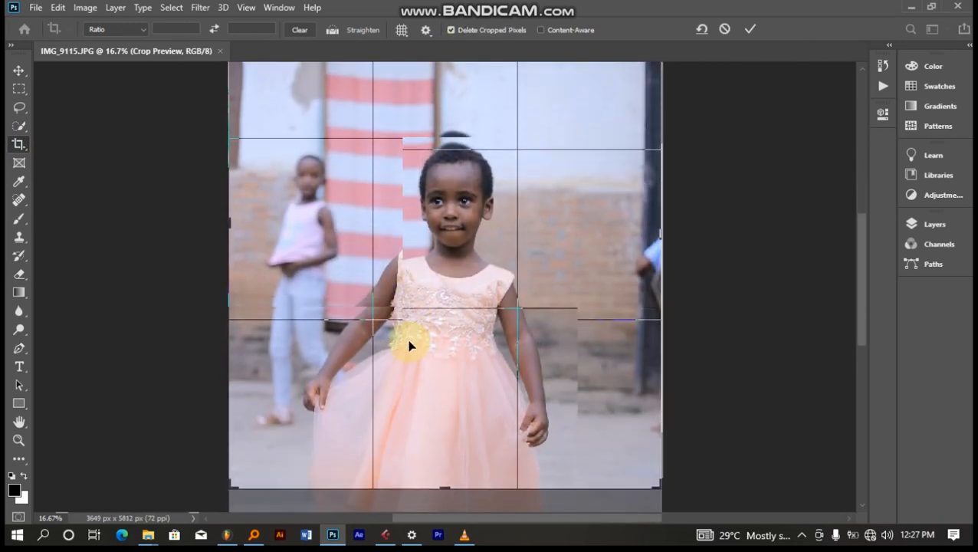
pyautogui.moveTo(447, 363); pyautogui.dragTo(443, 384)
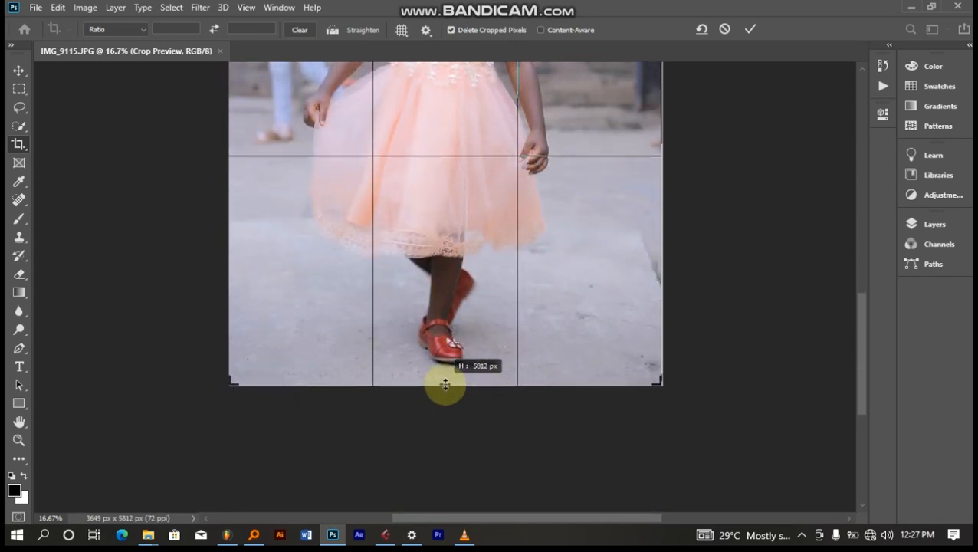
pyautogui.scroll(7, 522, 171)
pyautogui.scroll(10, 522, 170)
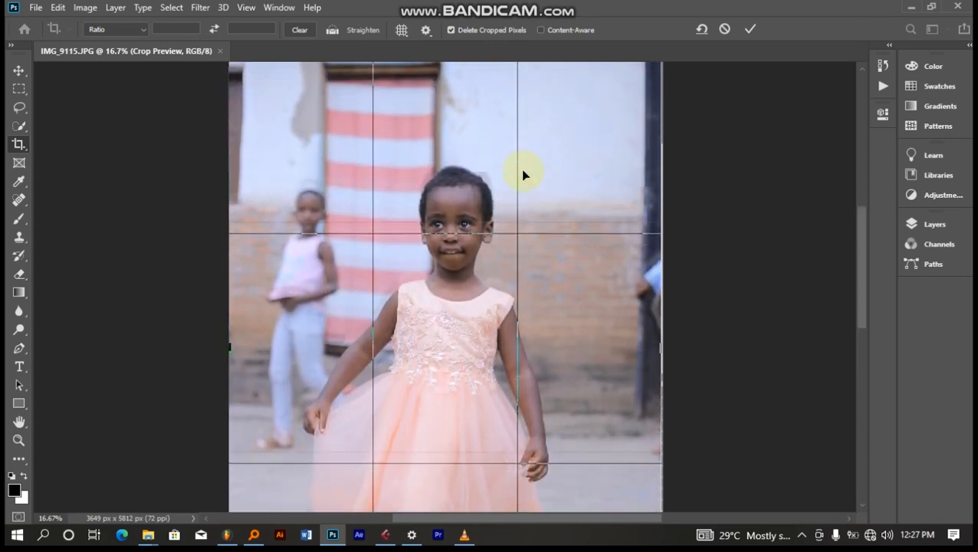
pyautogui.moveTo(445, 238); pyautogui.dragTo(446, 258)
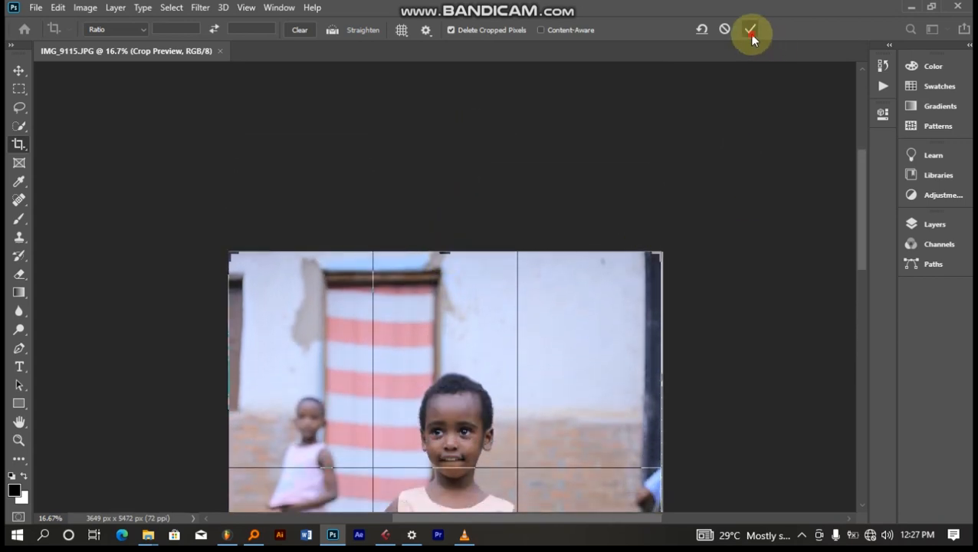
pyautogui.click(750, 30)
pyautogui.click(18, 70)
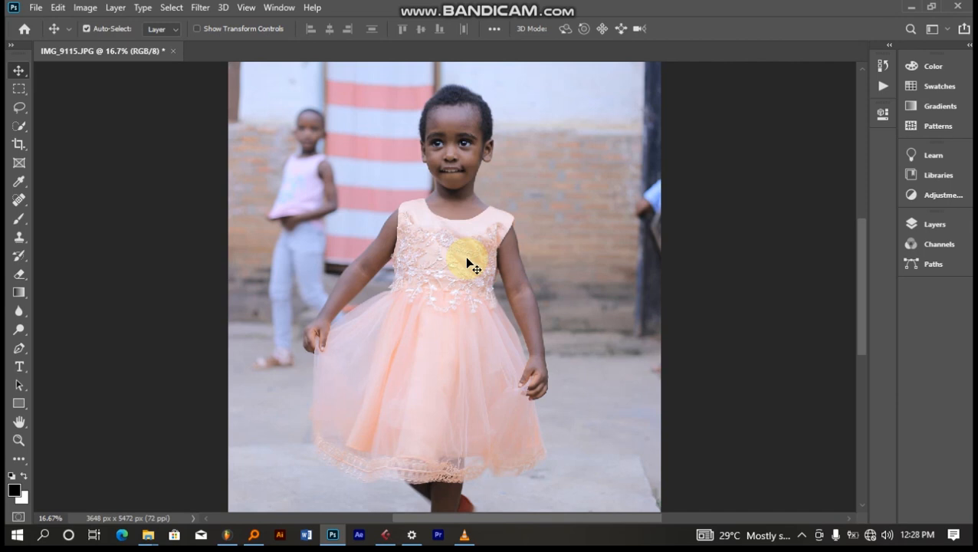
# Select the girl in the pink dress from head to shoes with the Object Selection tool in Rectangle mode.
pyautogui.click(25, 121)
pyautogui.rightClick(26, 123)
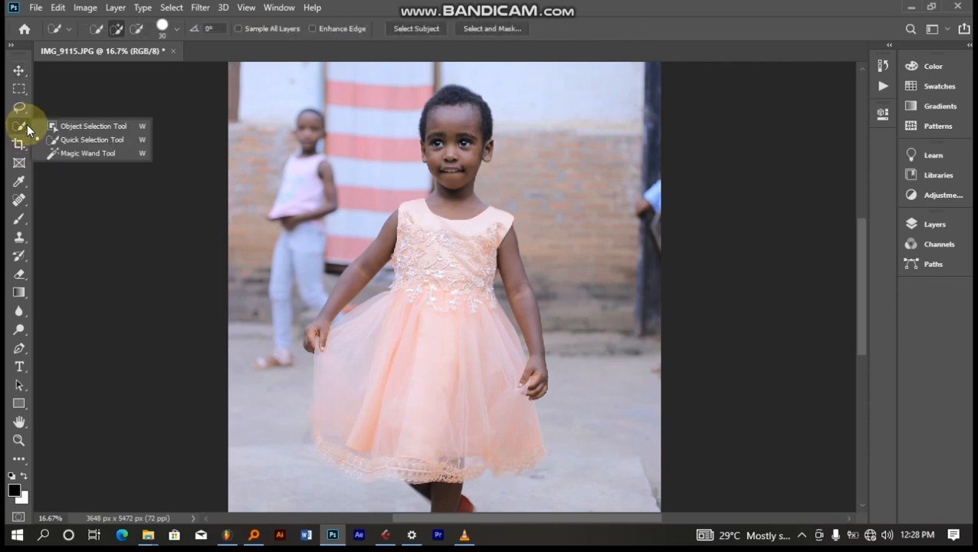
pyautogui.click(102, 128)
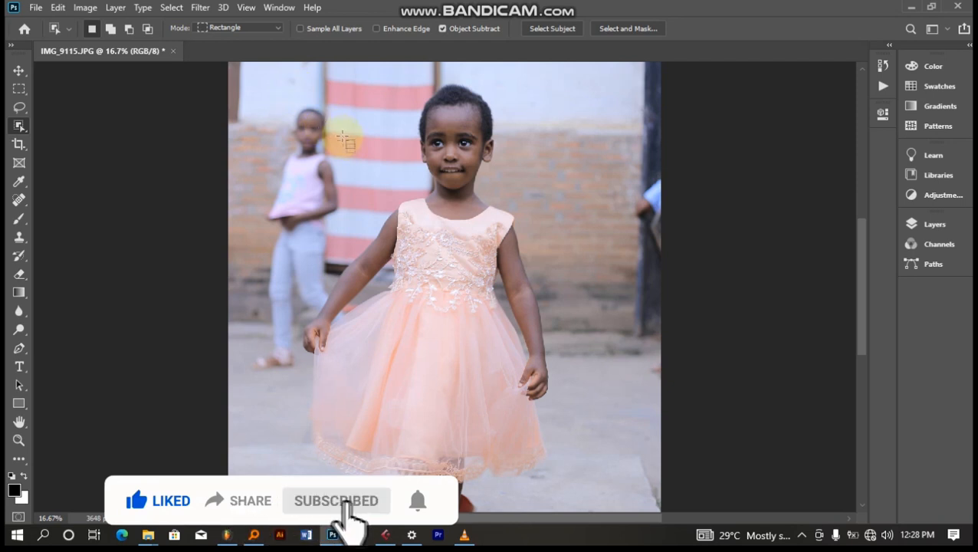
pyautogui.scroll(-3, 460, 214)
pyautogui.scroll(3, 469, 227)
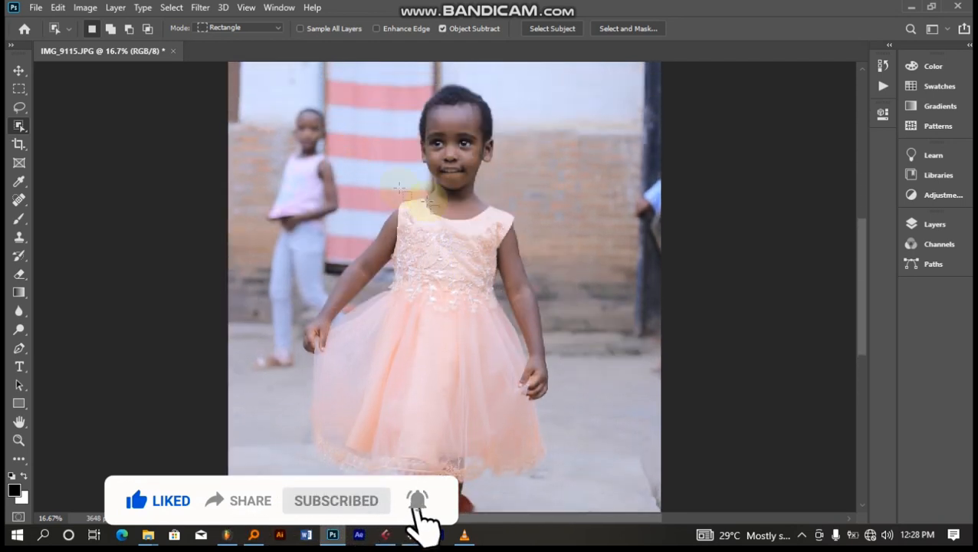
pyautogui.moveTo(313, 85); pyautogui.dragTo(571, 462)
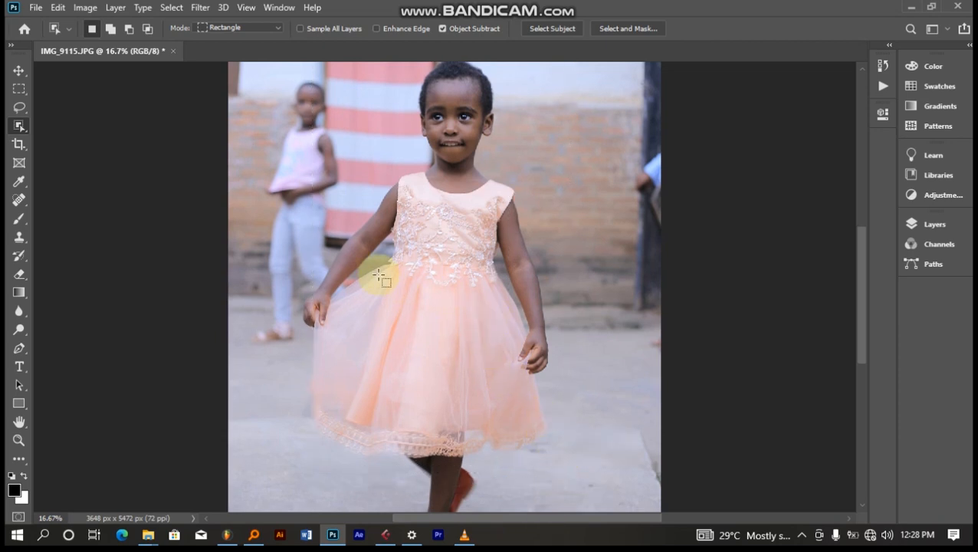
pyautogui.scroll(3, 365, 149)
pyautogui.moveTo(300, 79); pyautogui.dragTo(571, 479)
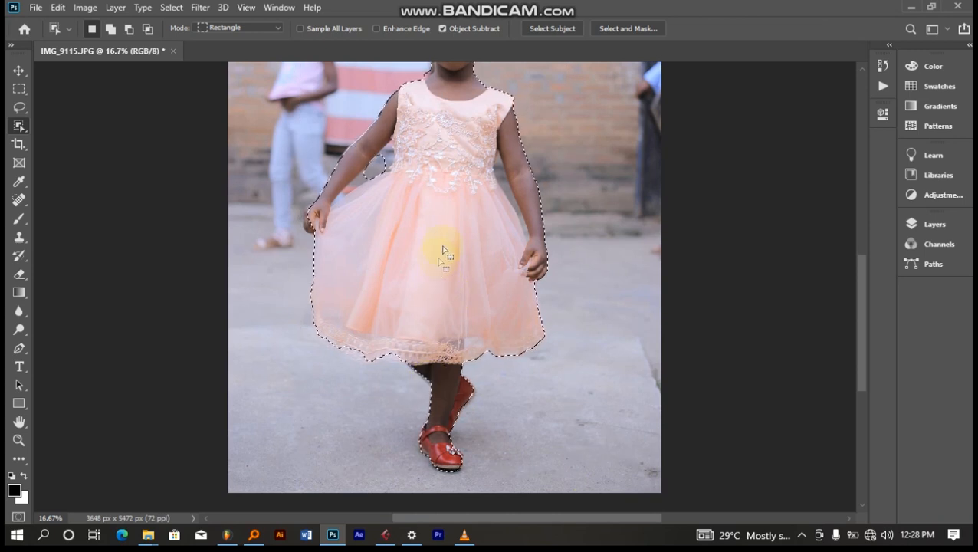
# Subtract the background gap between the skirt-holding arm and the dress from the selection with the Quick Selection tool.
pyautogui.scroll(5, 443, 251)
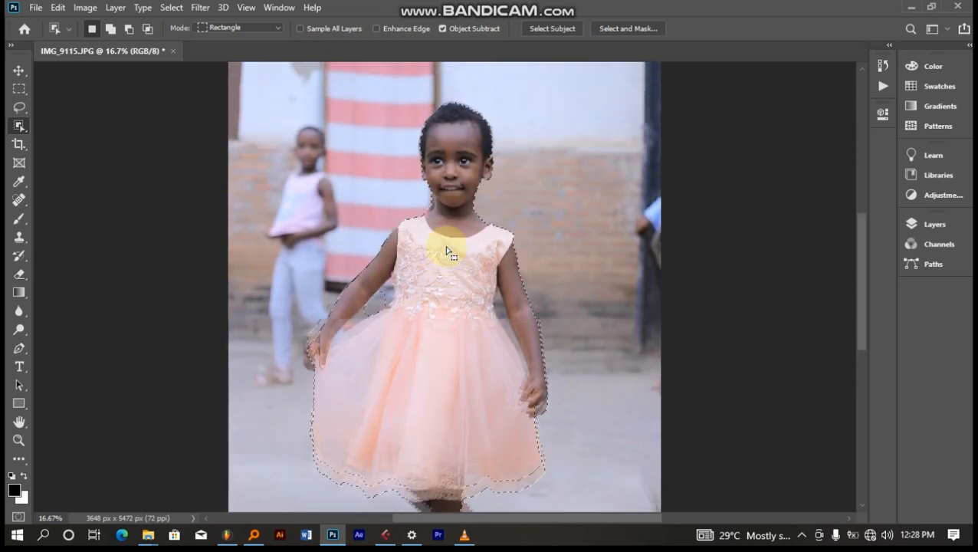
pyautogui.scroll(2, 448, 251)
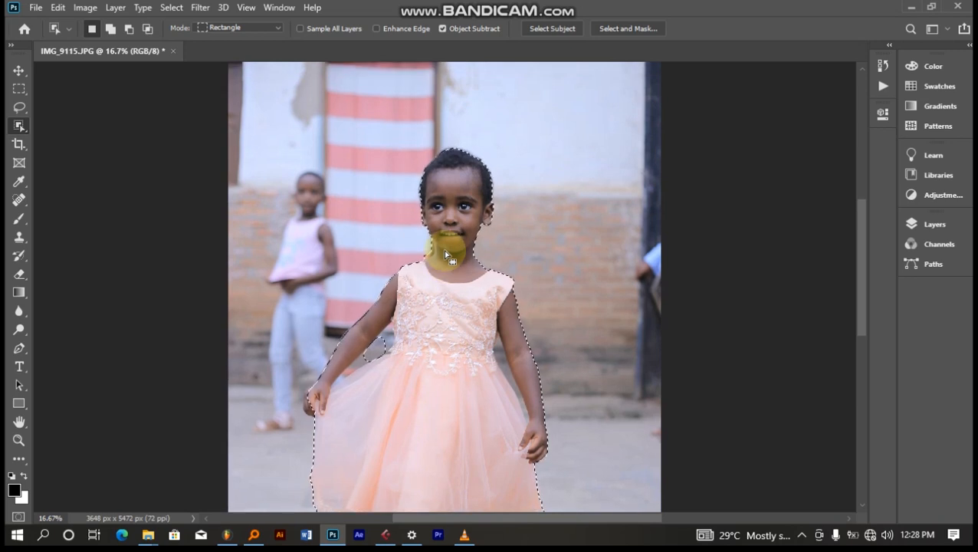
pyautogui.scroll(-1, 445, 258)
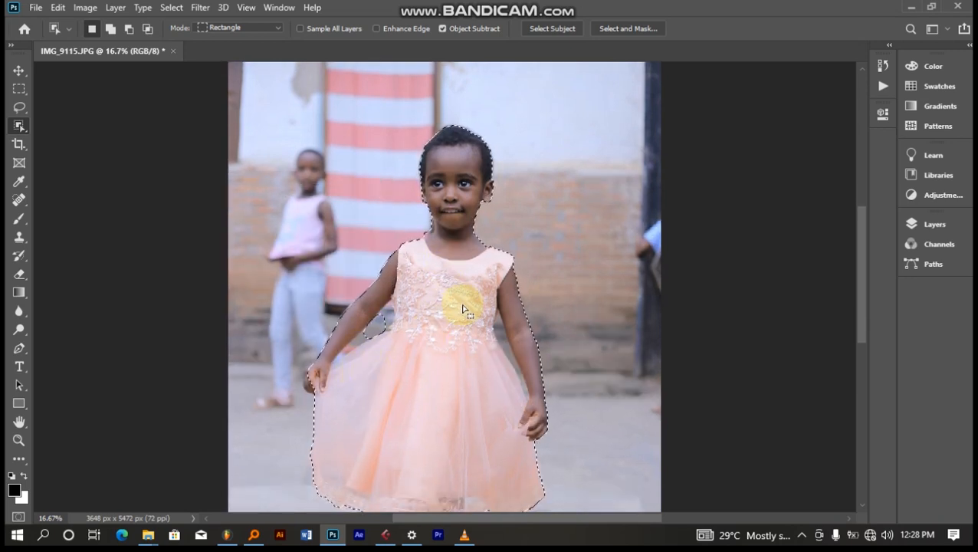
pyautogui.scroll(1, 462, 309)
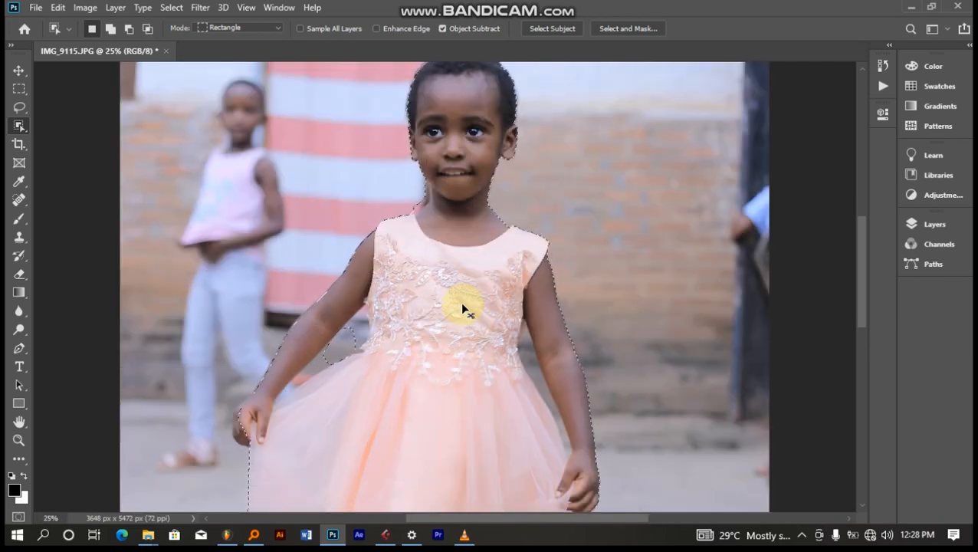
pyautogui.scroll(2, 462, 309)
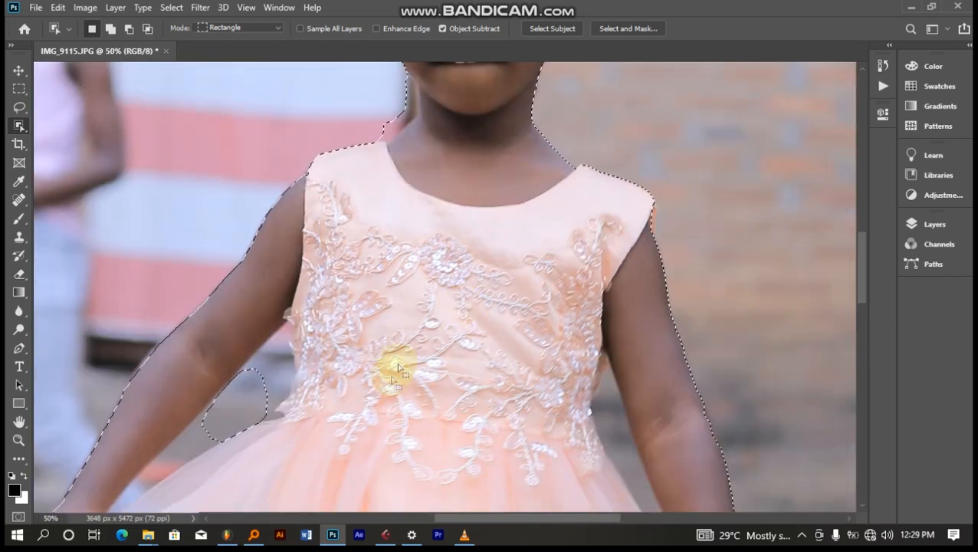
pyautogui.moveTo(331, 394); pyautogui.dragTo(444, 223)
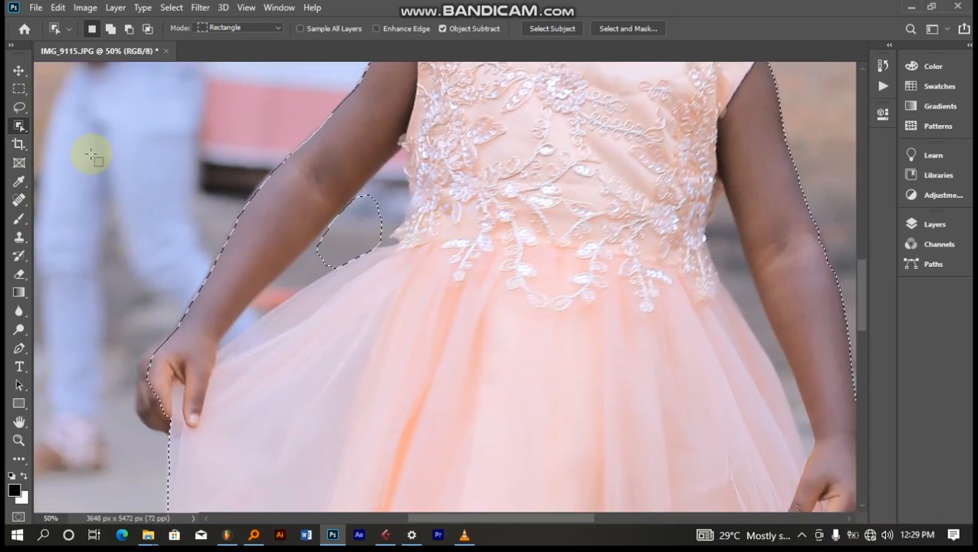
pyautogui.click(19, 111)
pyautogui.click(18, 126)
pyautogui.rightClick(13, 131)
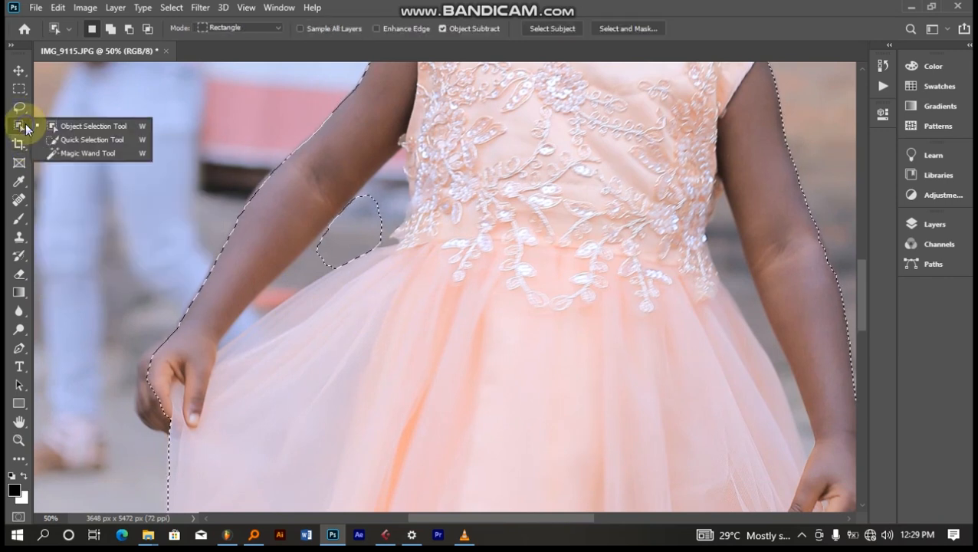
pyautogui.click(106, 140)
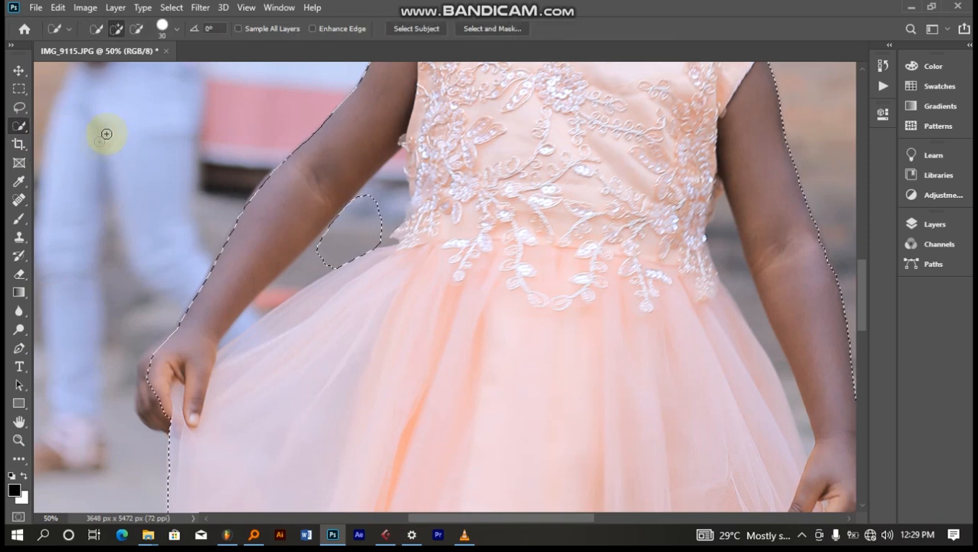
pyautogui.click(138, 29)
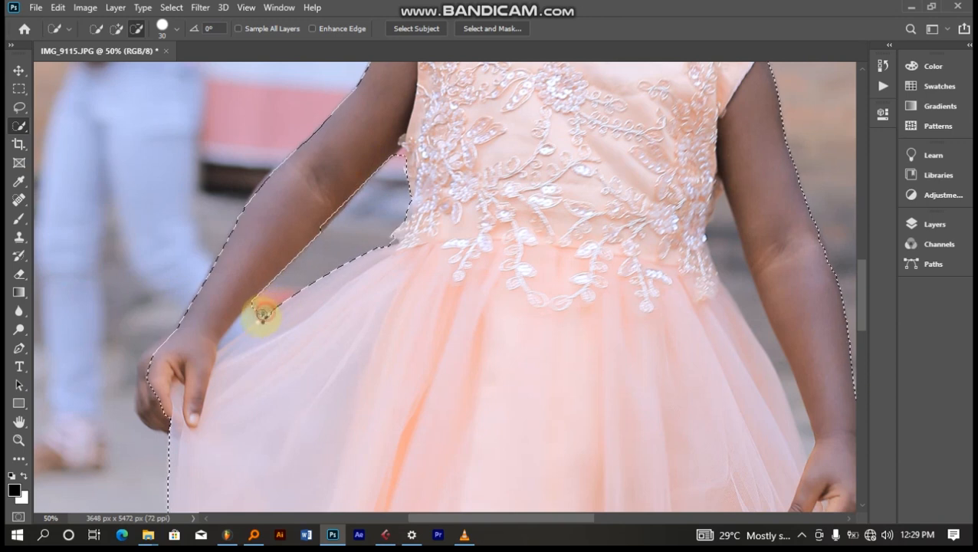
pyautogui.moveTo(243, 323); pyautogui.dragTo(237, 331)
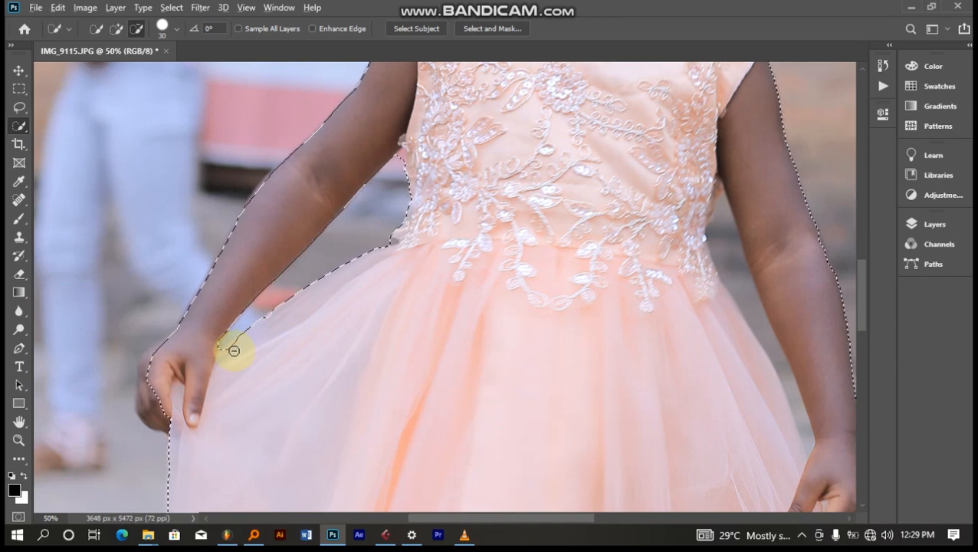
# Subtract the background gap between the girl's other arm and the dress, down to the hand, from the selection.
pyautogui.click(116, 28)
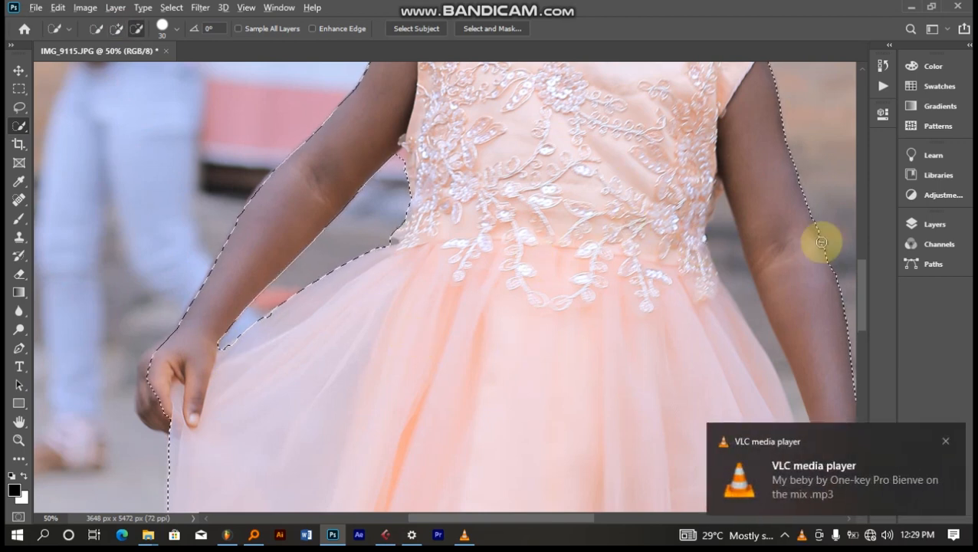
pyautogui.click(720, 244)
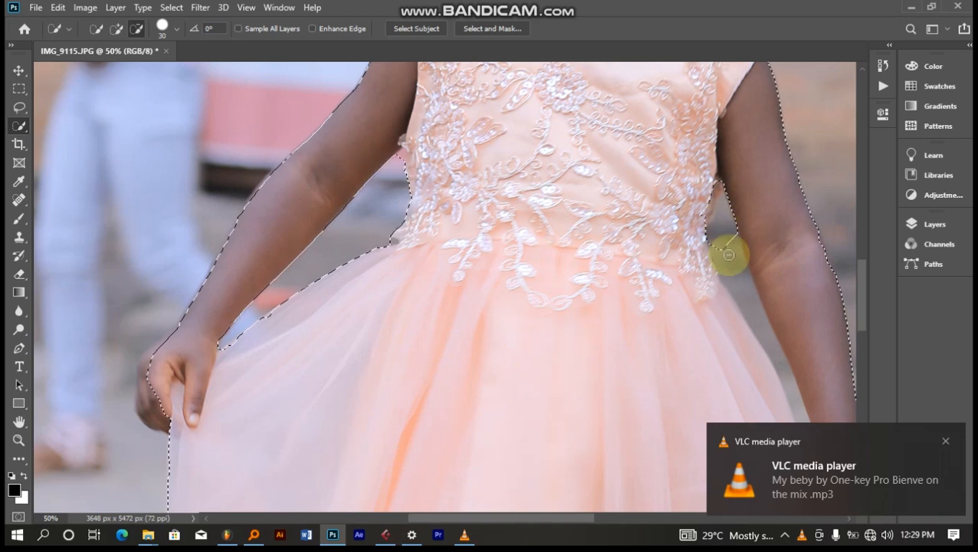
pyautogui.click(726, 245)
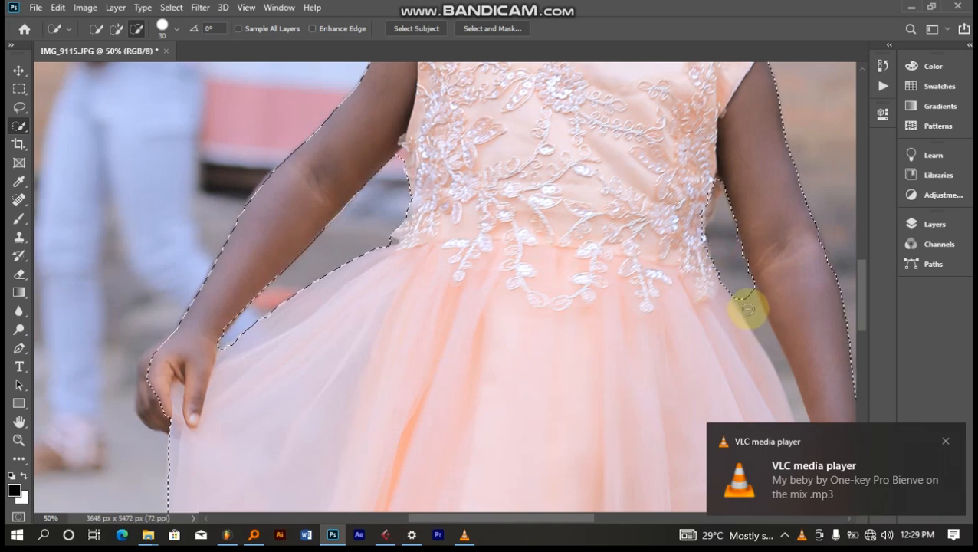
pyautogui.moveTo(749, 309)
pyautogui.mouseDown()
pyautogui.moveTo(791, 380)
pyautogui.moveTo(808, 460)
pyautogui.mouseUp()
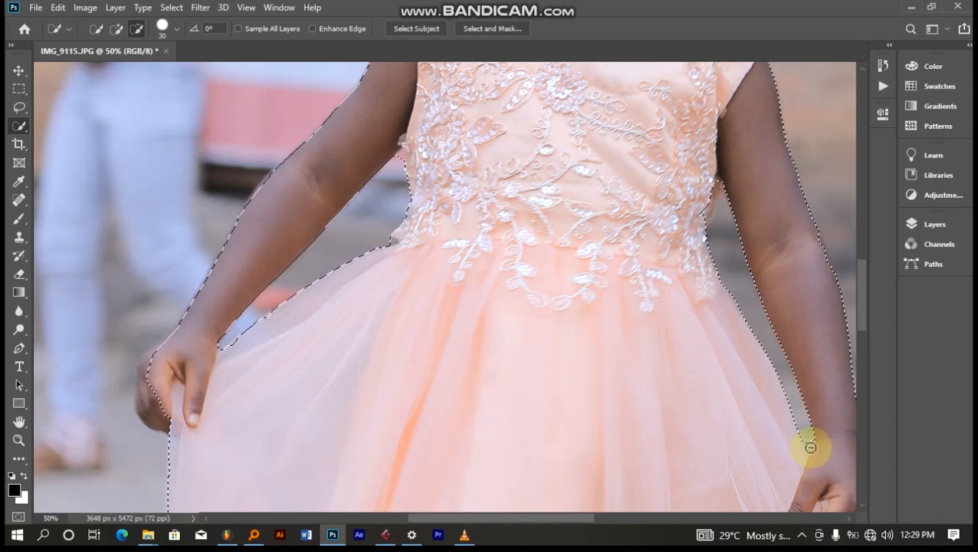
pyautogui.moveTo(811, 447)
pyautogui.mouseDown()
pyautogui.moveTo(814, 453)
pyautogui.moveTo(814, 444)
pyautogui.mouseUp()
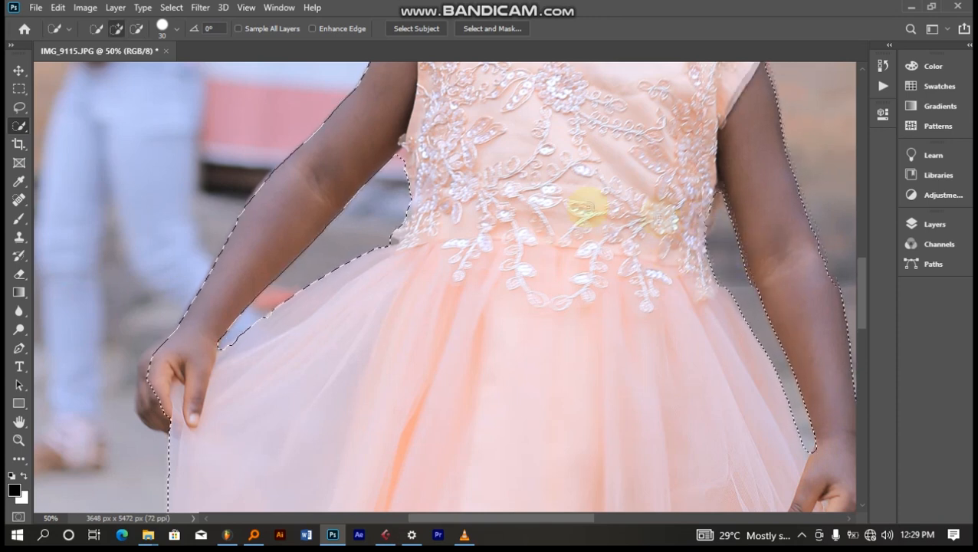
# Float the document window and subtract the background patch beside the girl's neck and shoulder from the selection.
pyautogui.scroll(2, 661, 219)
pyautogui.moveTo(574, 58); pyautogui.dragTo(757, 79)
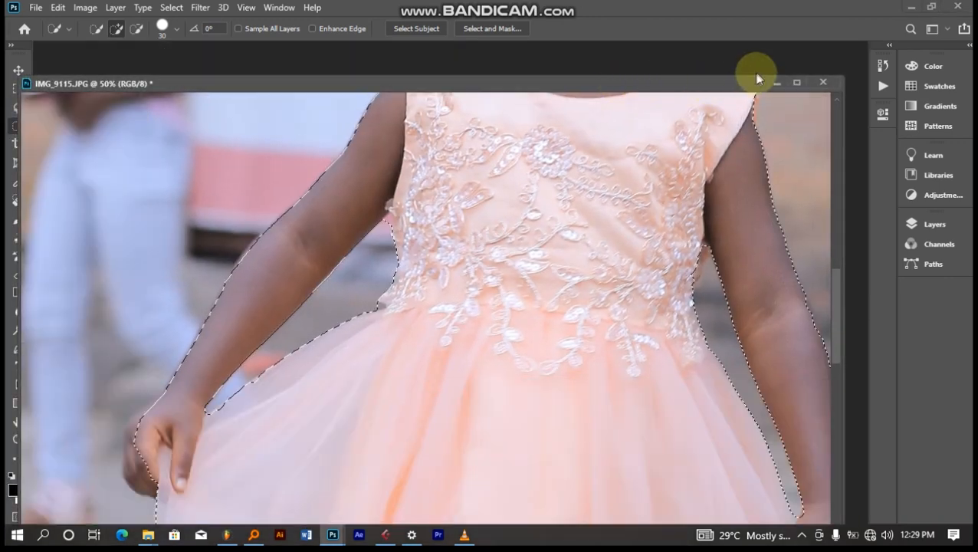
pyautogui.moveTo(545, 178)
pyautogui.mouseDown()
pyautogui.moveTo(483, 354)
pyautogui.moveTo(539, 404)
pyautogui.moveTo(552, 381)
pyautogui.moveTo(500, 306)
pyautogui.mouseUp()
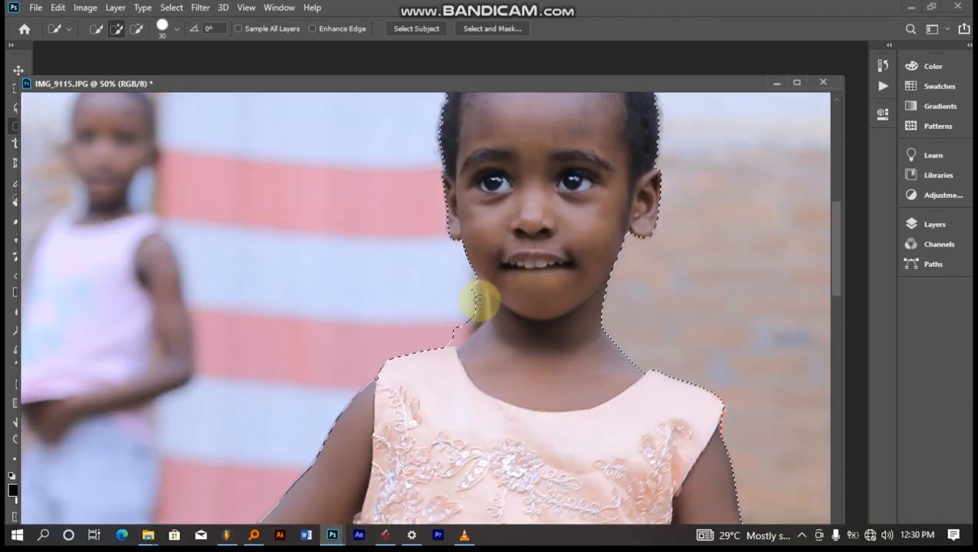
pyautogui.keyDown('alt'); pyautogui.click(476, 291); pyautogui.keyUp('alt')
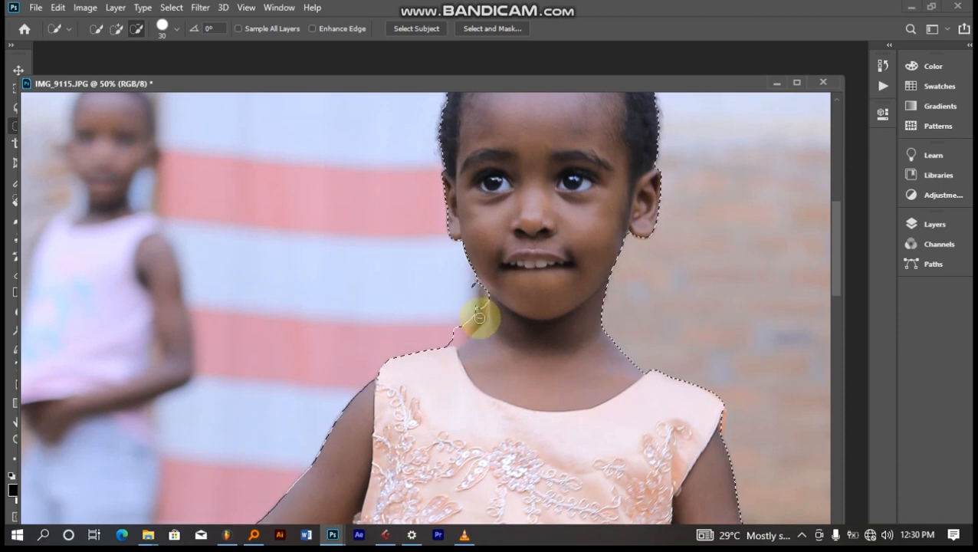
pyautogui.click(477, 318)
pyautogui.click(461, 331)
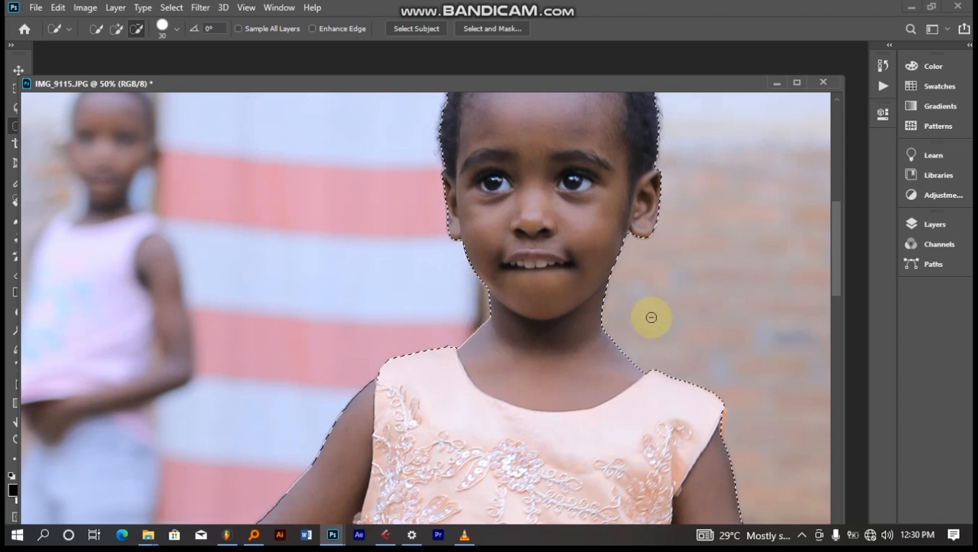
# Subtract the strip of shadowed ground beneath the sole of the front red shoe from the selection.
pyautogui.press('space')
pyautogui.moveTo(567, 178); pyautogui.dragTo(534, 263)
pyautogui.scroll(-6, 517, 199)
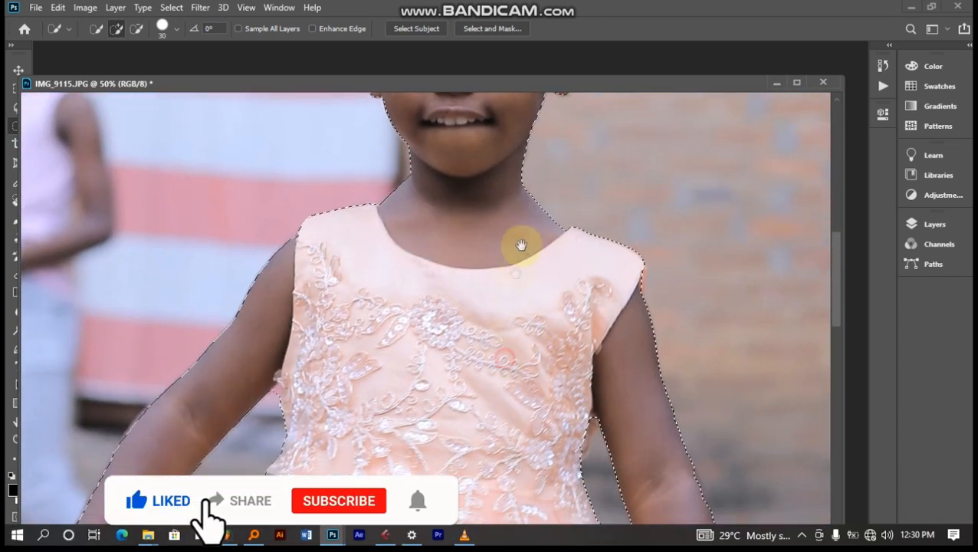
pyautogui.scroll(-8, 515, 273)
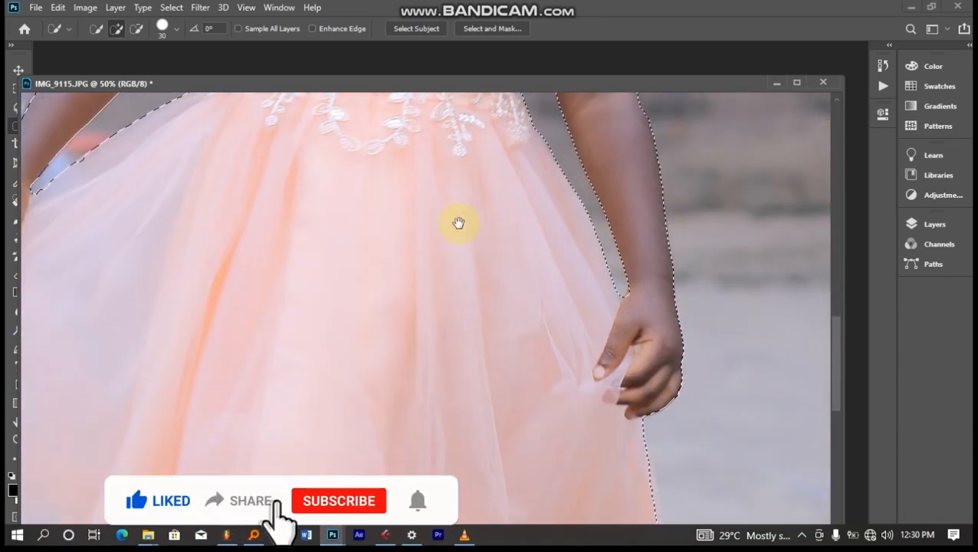
pyautogui.moveTo(522, 347); pyautogui.dragTo(528, 235)
pyautogui.moveTo(520, 411); pyautogui.dragTo(585, 264)
pyautogui.moveTo(559, 333); pyautogui.dragTo(571, 175)
pyautogui.moveTo(511, 338); pyautogui.dragTo(530, 191)
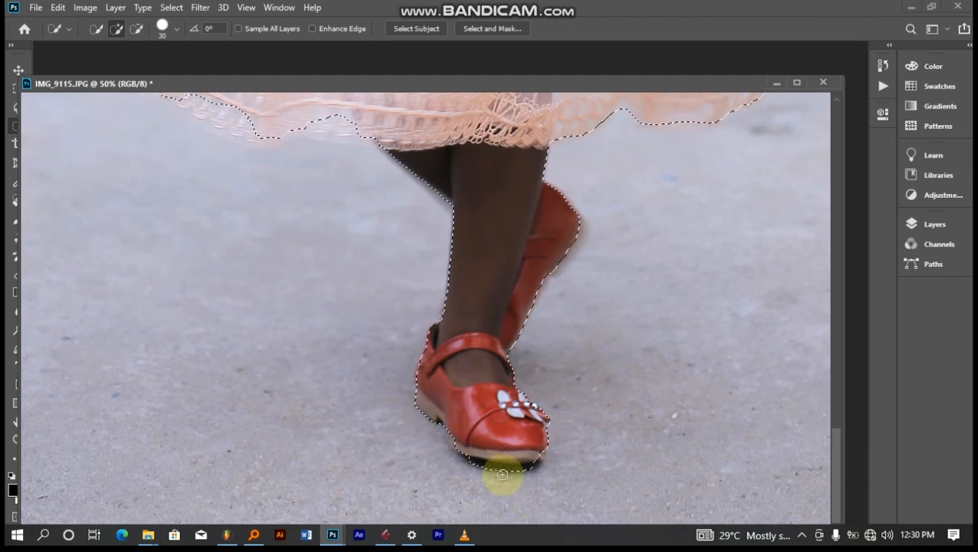
pyautogui.press('alt')
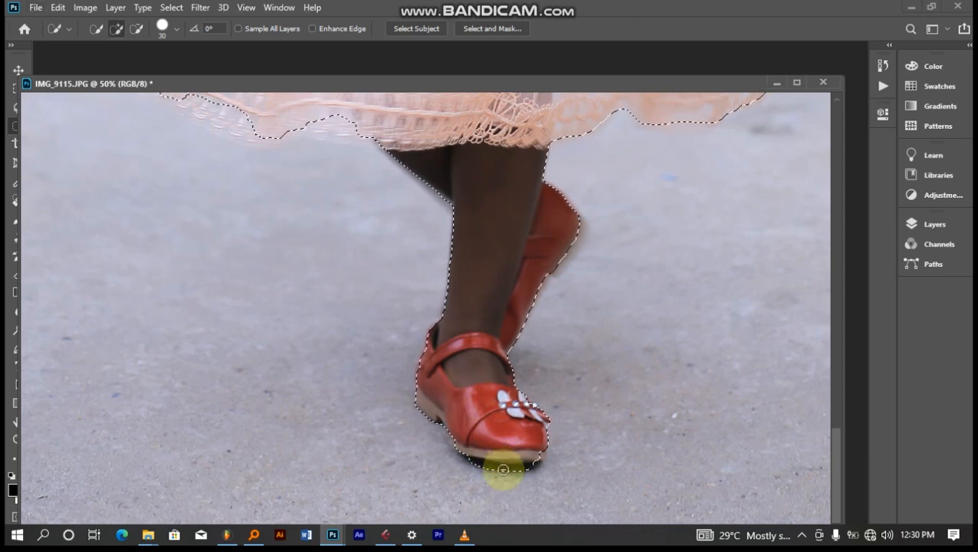
pyautogui.press('alt')
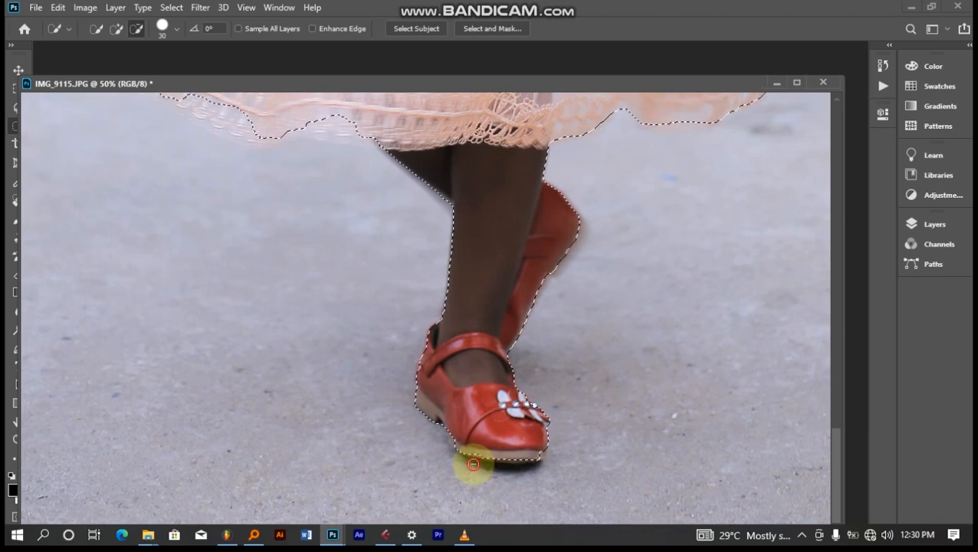
pyautogui.keyDown('alt'); pyautogui.click(536, 472); pyautogui.keyUp('alt')
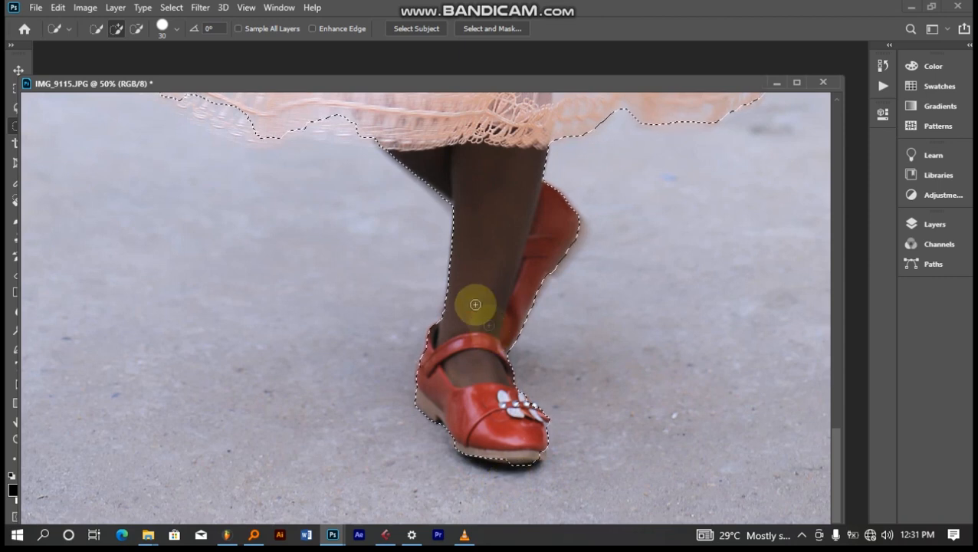
# Add the missed lace edge along the skirt's lower hem to the selection.
pyautogui.moveTo(404, 187); pyautogui.dragTo(599, 389)
pyautogui.moveTo(470, 247); pyautogui.dragTo(488, 306)
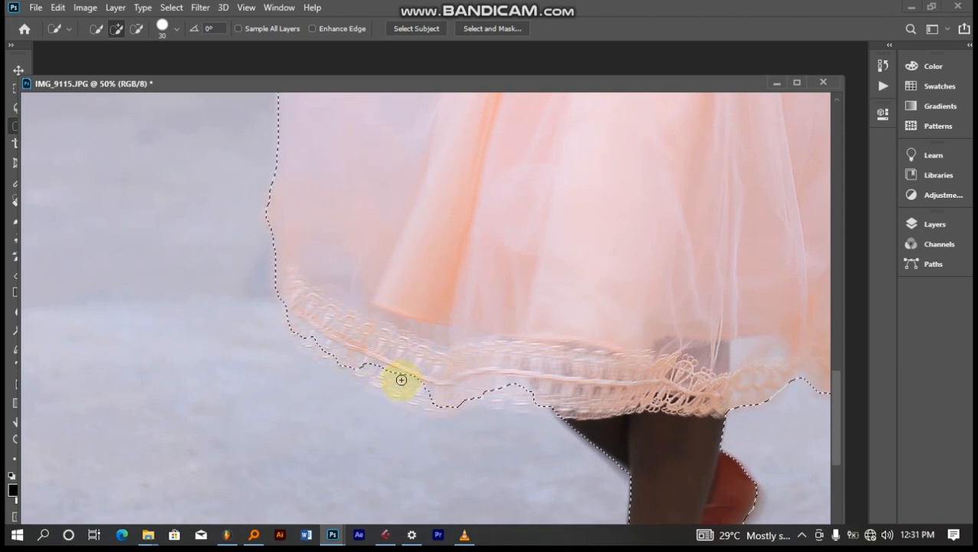
pyautogui.moveTo(371, 376); pyautogui.dragTo(399, 392)
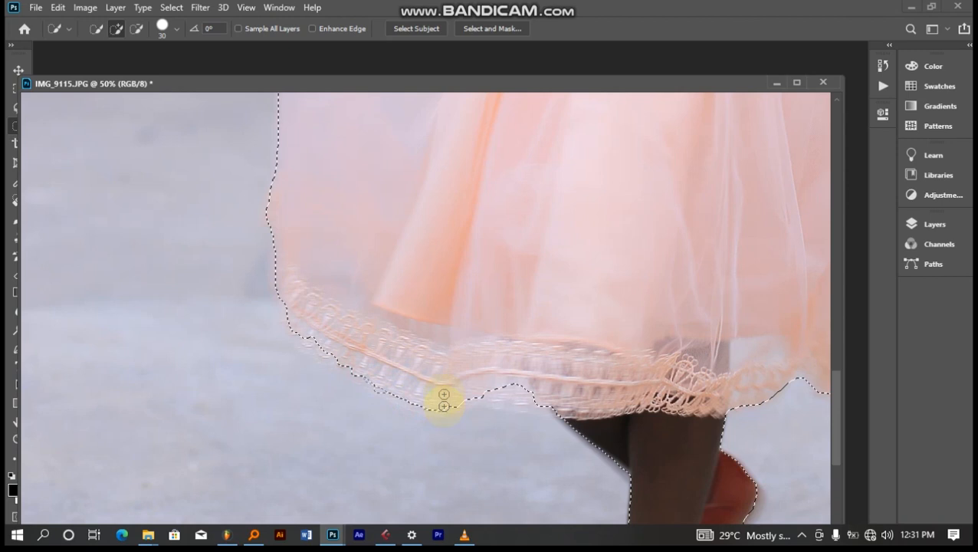
# Add a layer mask from the finished selection to the photo layer to hide everything around the girl.
pyautogui.moveTo(460, 162); pyautogui.dragTo(416, 396)
pyautogui.moveTo(397, 245); pyautogui.dragTo(435, 430)
pyautogui.moveTo(460, 330); pyautogui.dragTo(411, 408)
pyautogui.moveTo(457, 300); pyautogui.dragTo(417, 358)
pyautogui.moveTo(494, 248); pyautogui.dragTo(452, 352)
pyautogui.moveTo(435, 278); pyautogui.dragTo(414, 319)
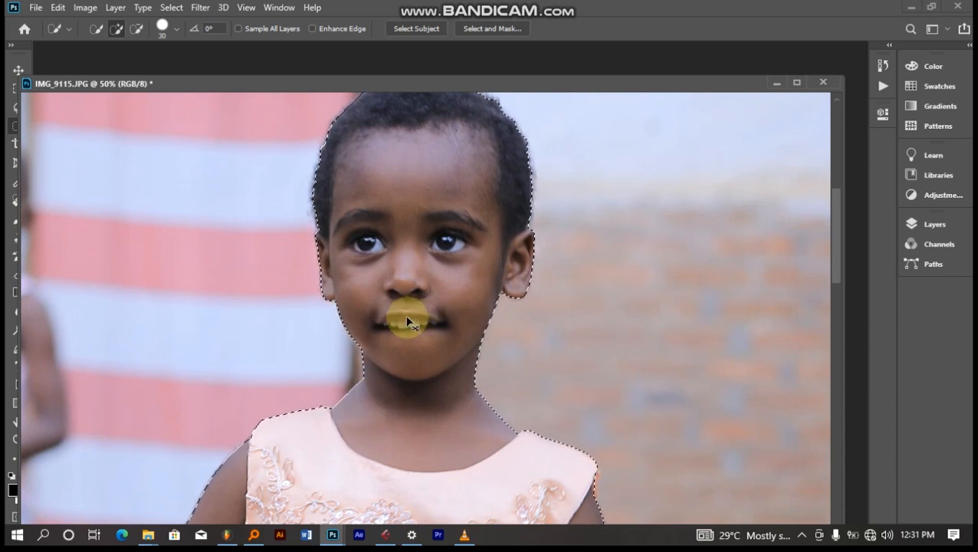
pyautogui.scroll(-4, 407, 322)
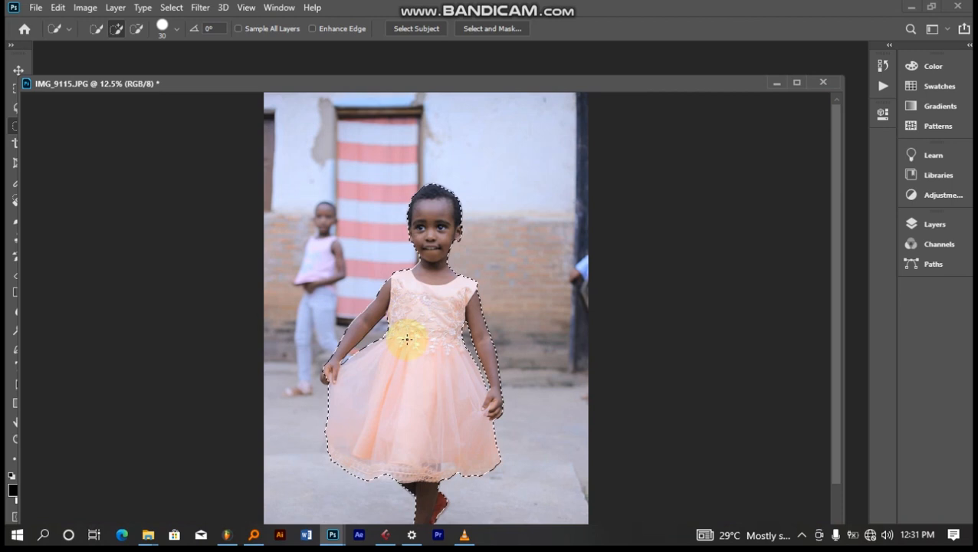
pyautogui.scroll(-2, 420, 306)
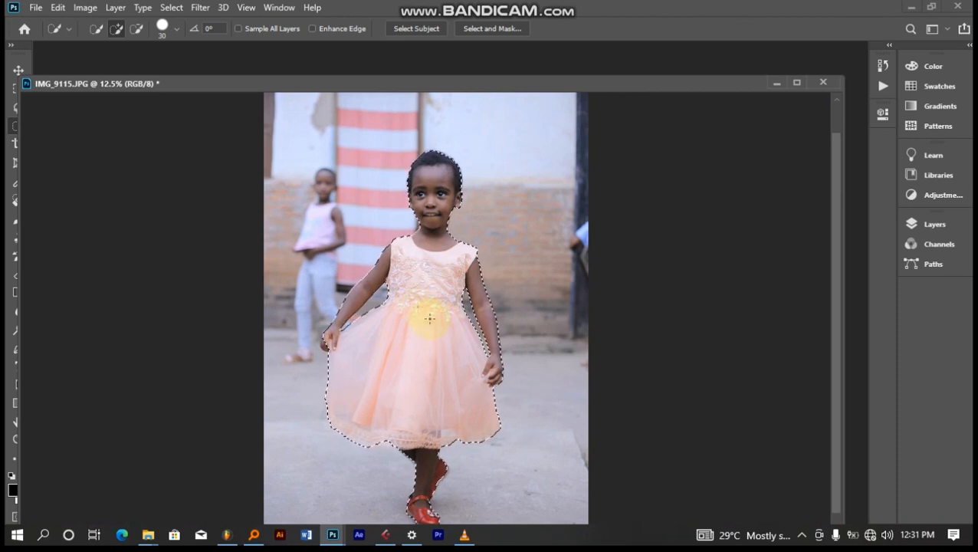
pyautogui.click(913, 223)
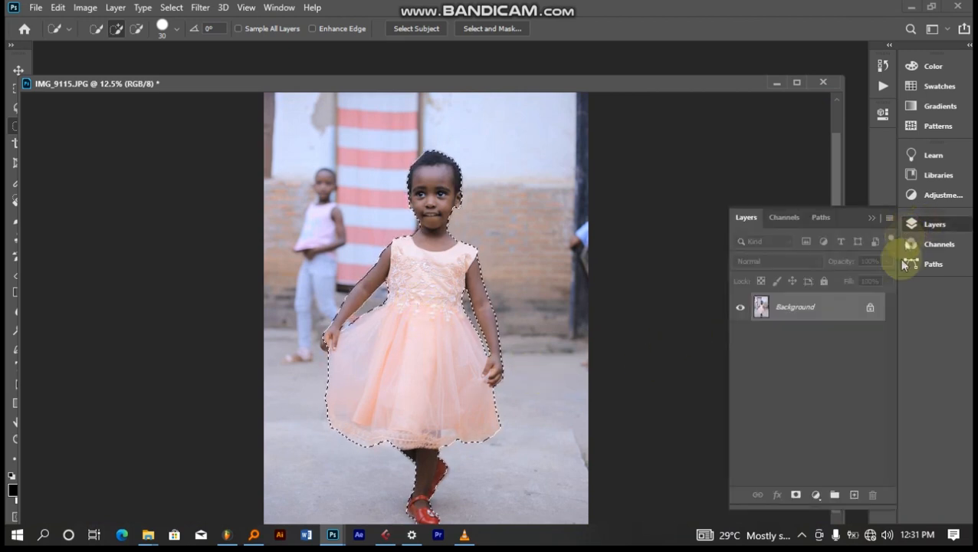
pyautogui.click(796, 496)
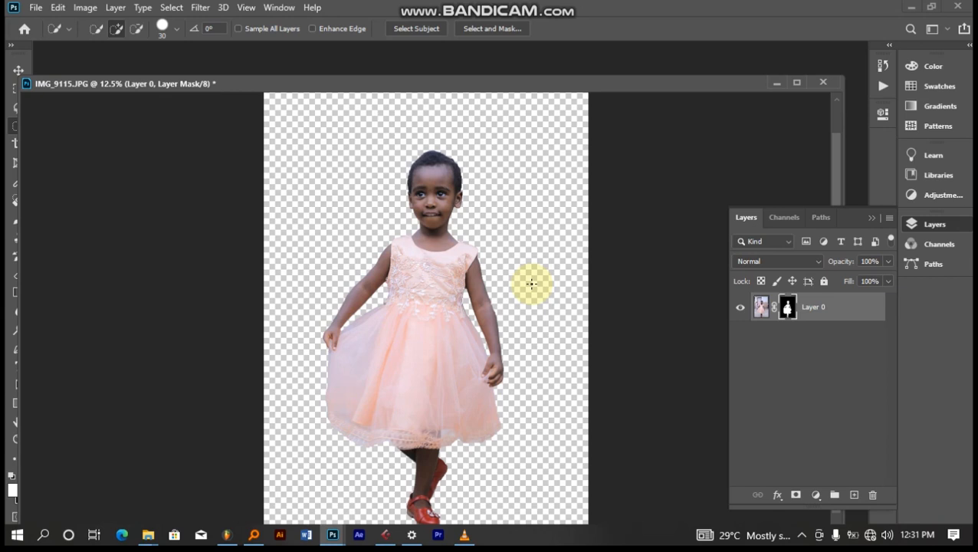
# Create a Solid Color fill layer in a bright magenta pink.
pyautogui.click(818, 497)
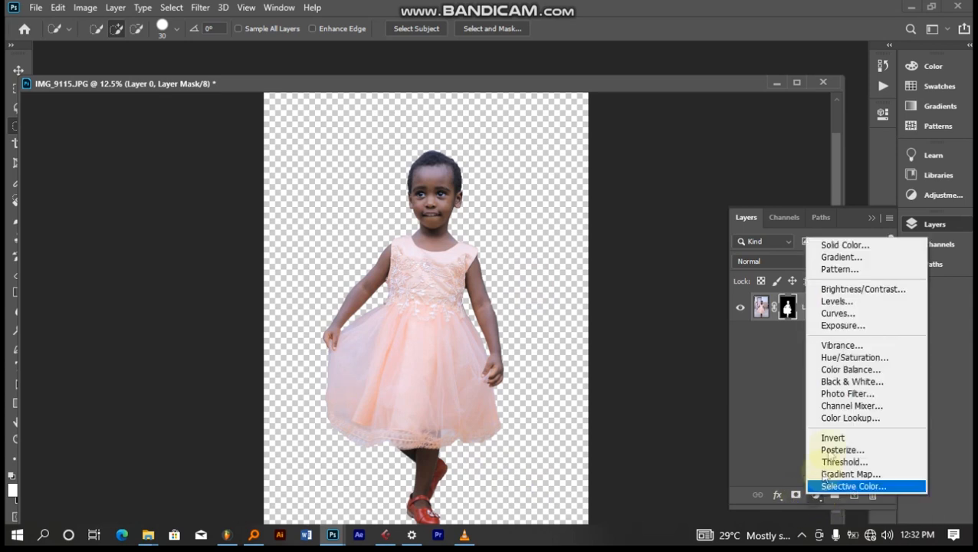
pyautogui.click(837, 246)
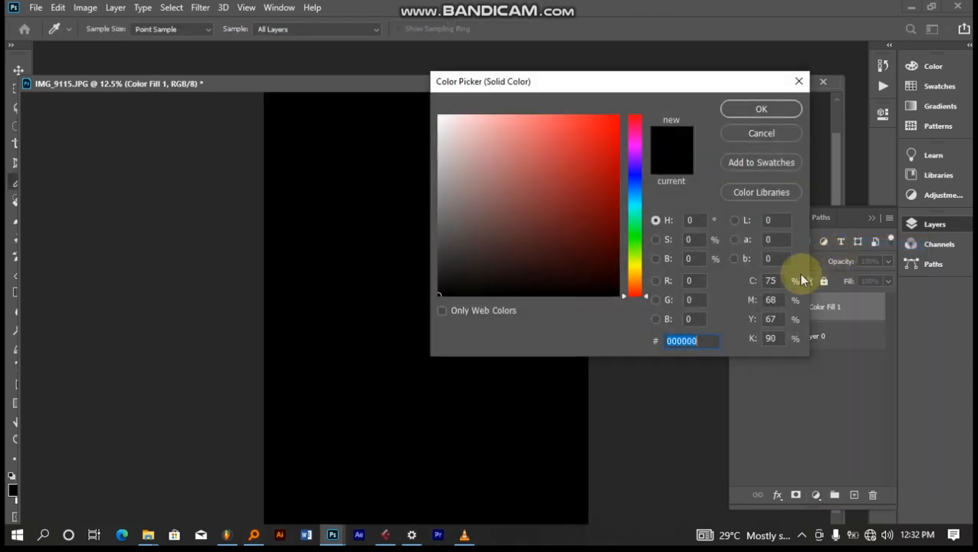
pyautogui.click(606, 184)
pyautogui.moveTo(627, 256)
pyautogui.mouseDown()
pyautogui.moveTo(636, 279)
pyautogui.moveTo(634, 266)
pyautogui.mouseUp()
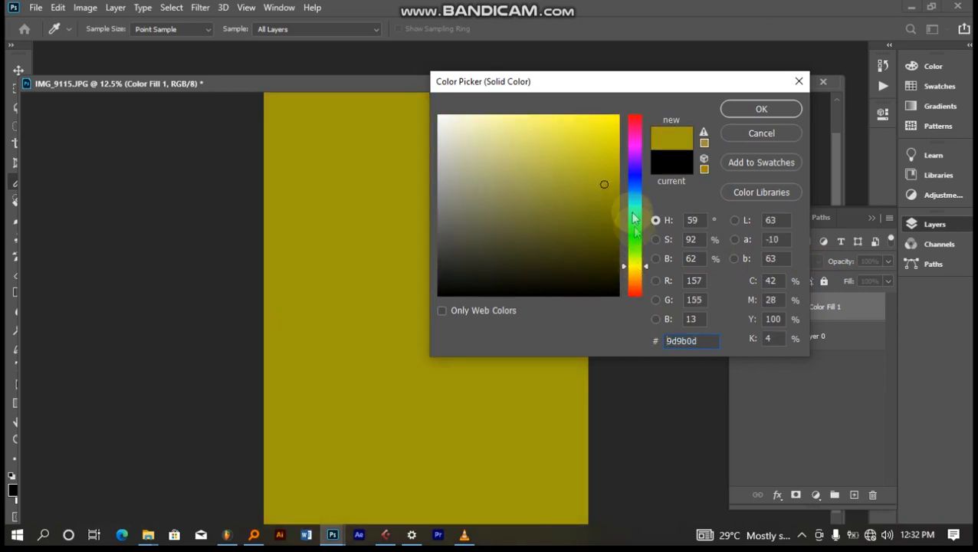
pyautogui.click(634, 138)
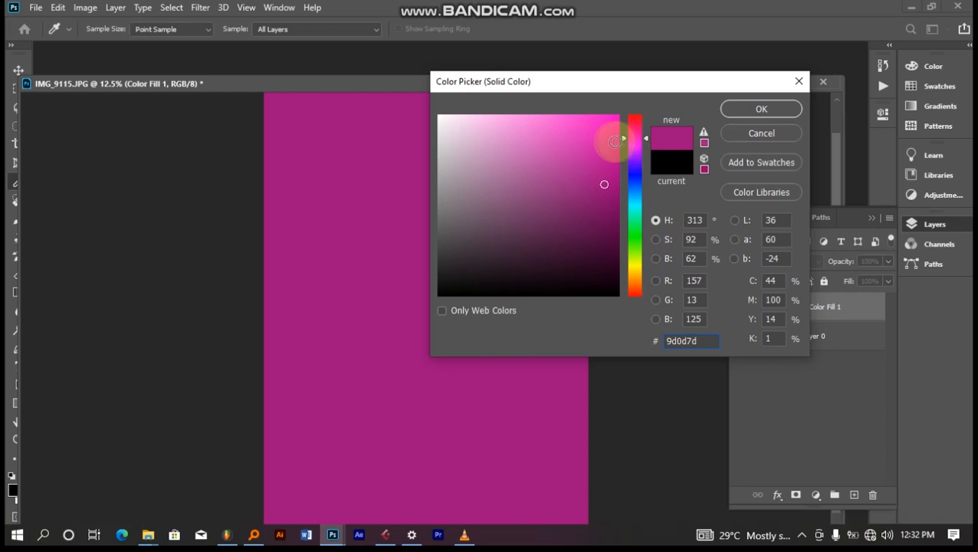
pyautogui.click(601, 136)
pyautogui.click(757, 109)
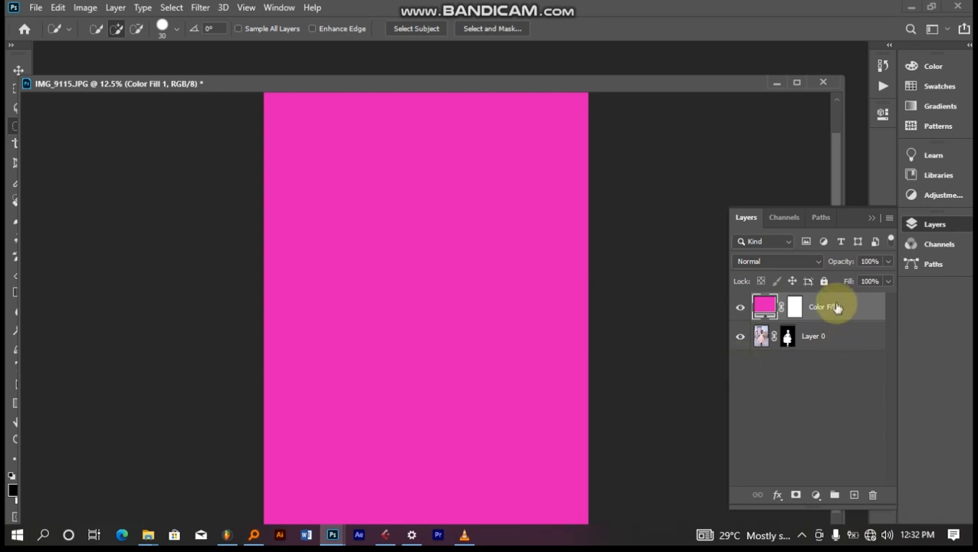
# Move the pink fill layer beneath the masked photo layer so it forms the girl's backdrop.
pyautogui.moveTo(836, 307); pyautogui.dragTo(836, 378)
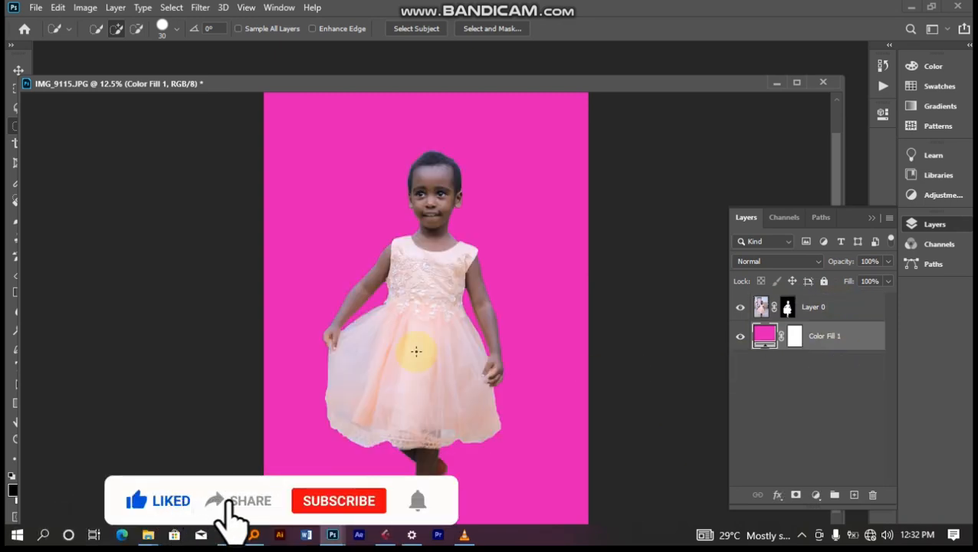
pyautogui.scroll(-1, 414, 371)
pyautogui.scroll(2, 414, 368)
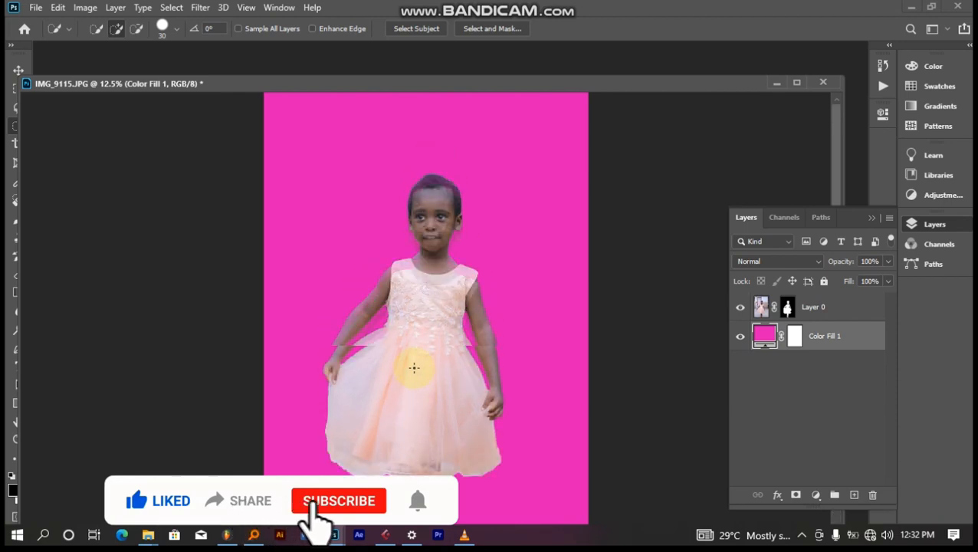
pyautogui.scroll(-1, 414, 368)
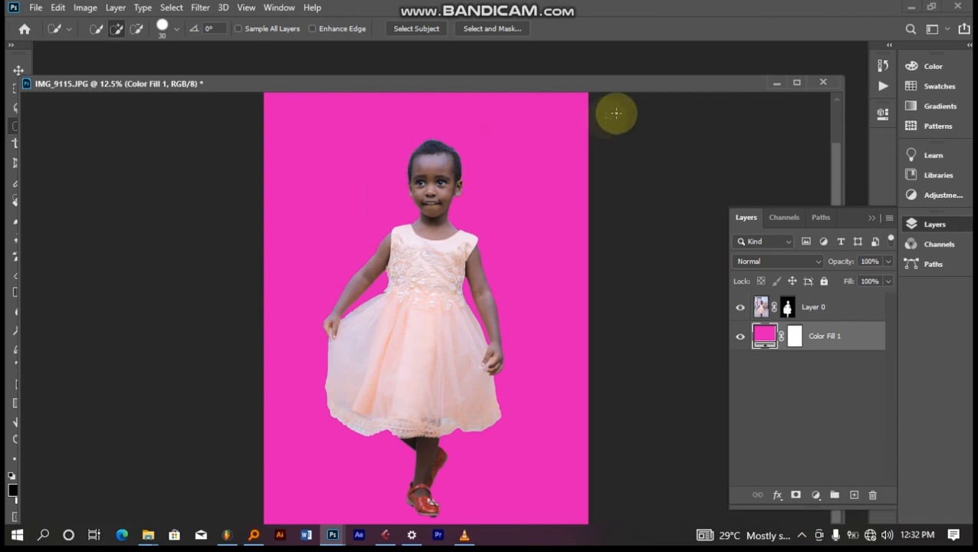
# Shift the floating document window slightly upward in the workspace and collapse the layer list.
pyautogui.moveTo(644, 83); pyautogui.dragTo(649, 66)
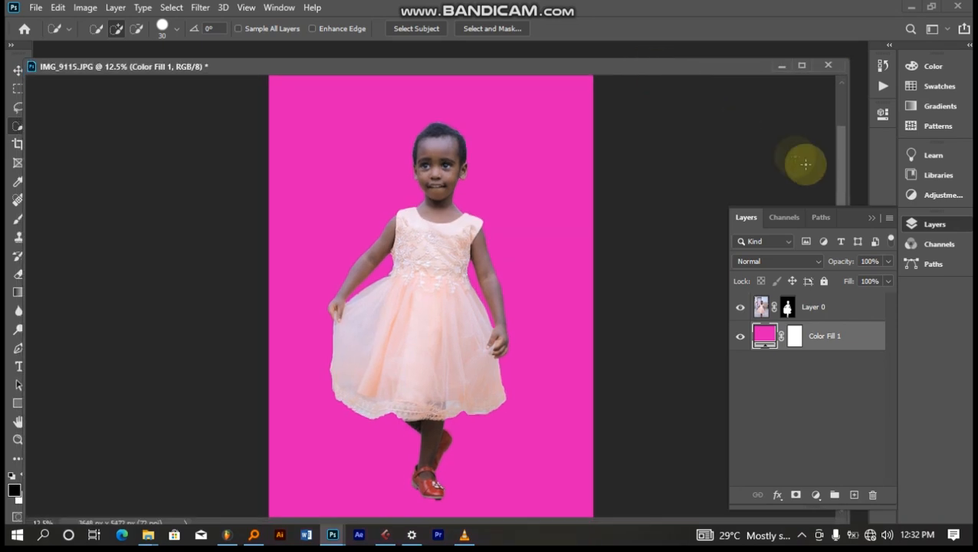
pyautogui.click(872, 219)
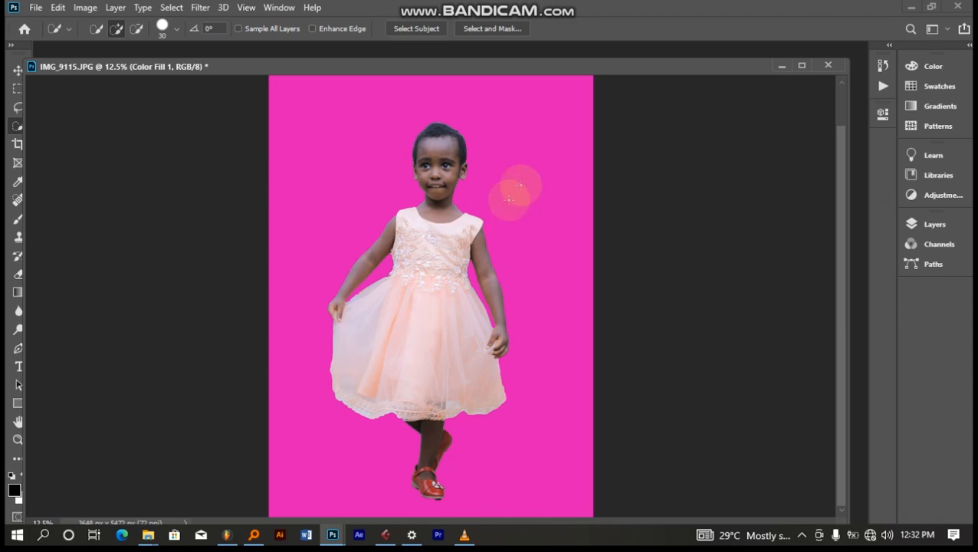
pyautogui.moveTo(706, 64); pyautogui.dragTo(711, 61)
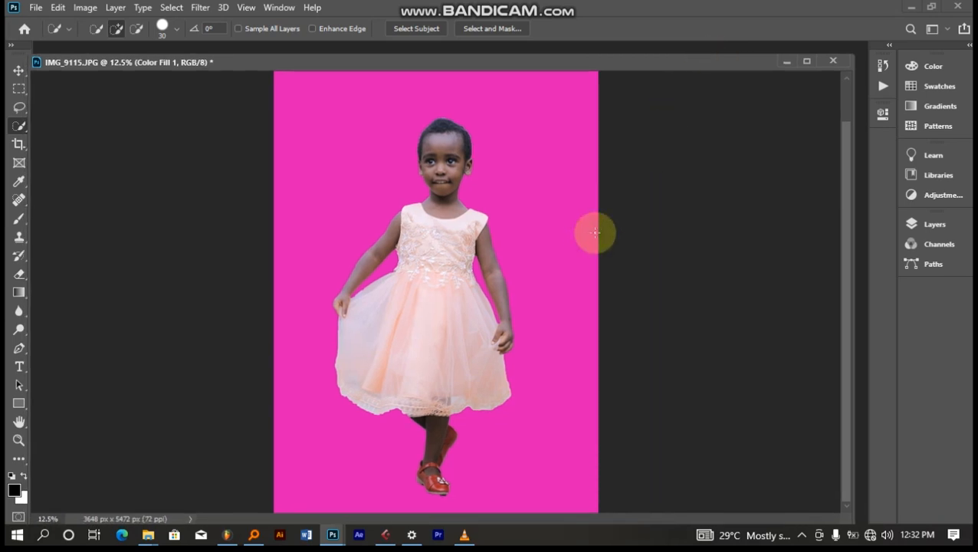